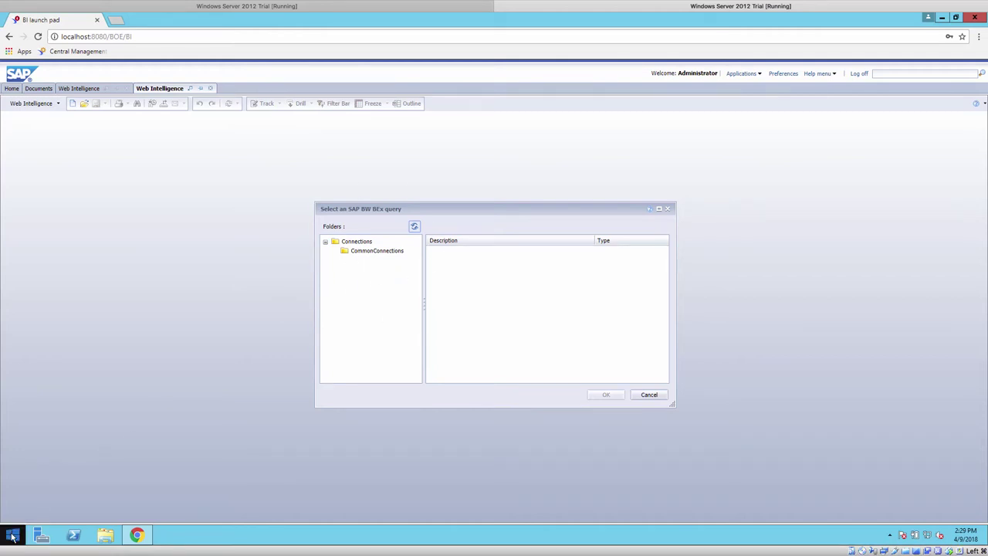
# - Find the Information Design Tool through the Start screen search and launch it
pyautogui.click(12, 536)
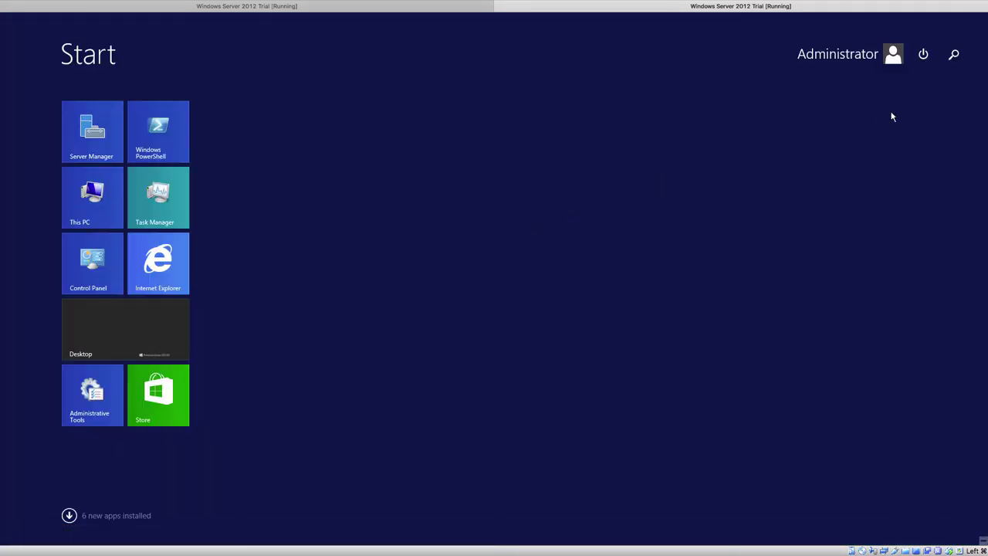
pyautogui.click(954, 54)
pyautogui.write('ad')
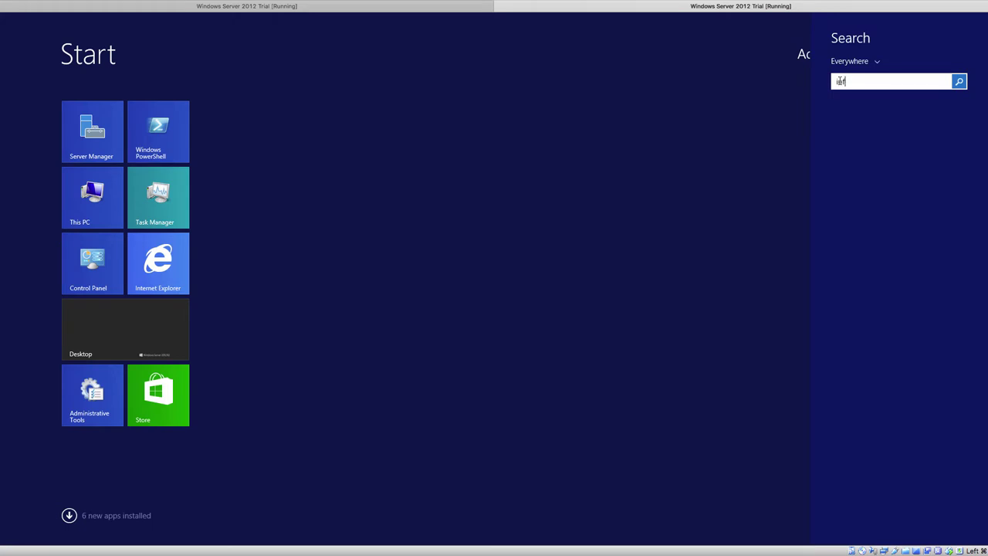
pyautogui.write('formation Design Tool')
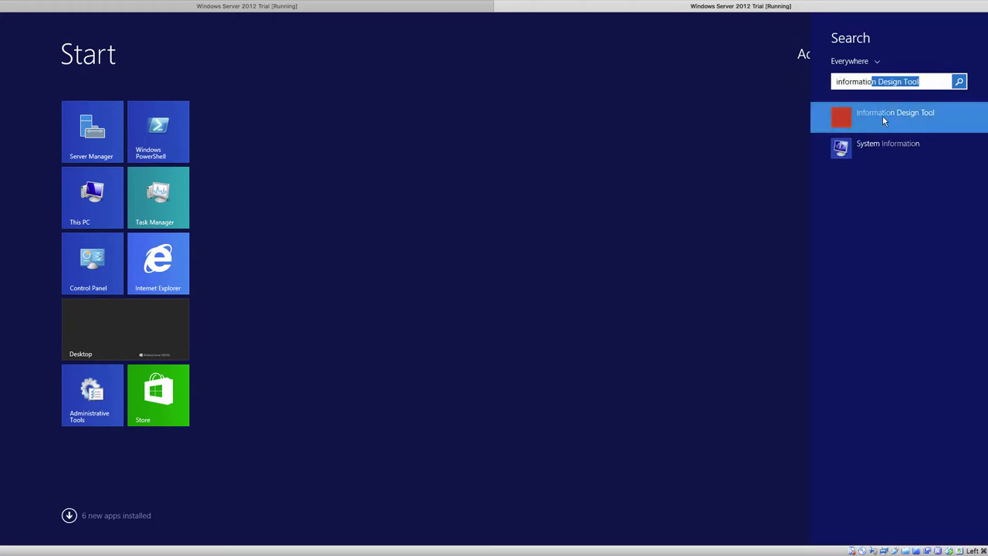
pyautogui.click(884, 118)
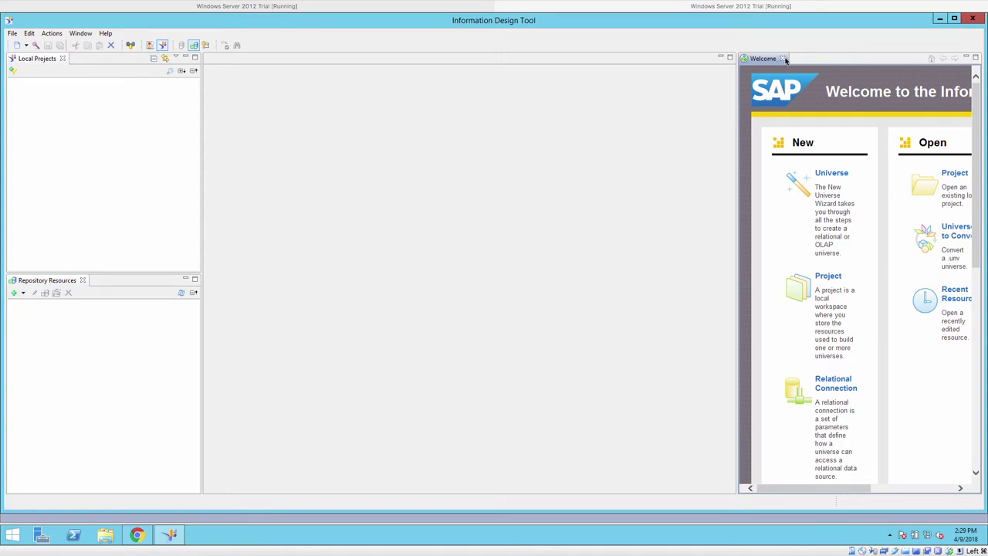
# - Close the Welcome page and toggle the Repository Resources view off and back on
pyautogui.click(784, 58)
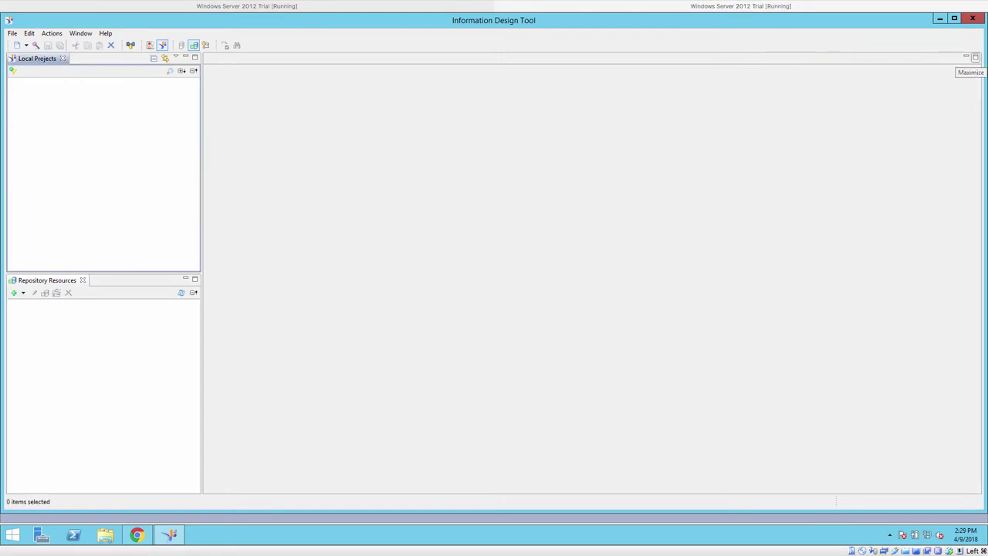
pyautogui.click(193, 48)
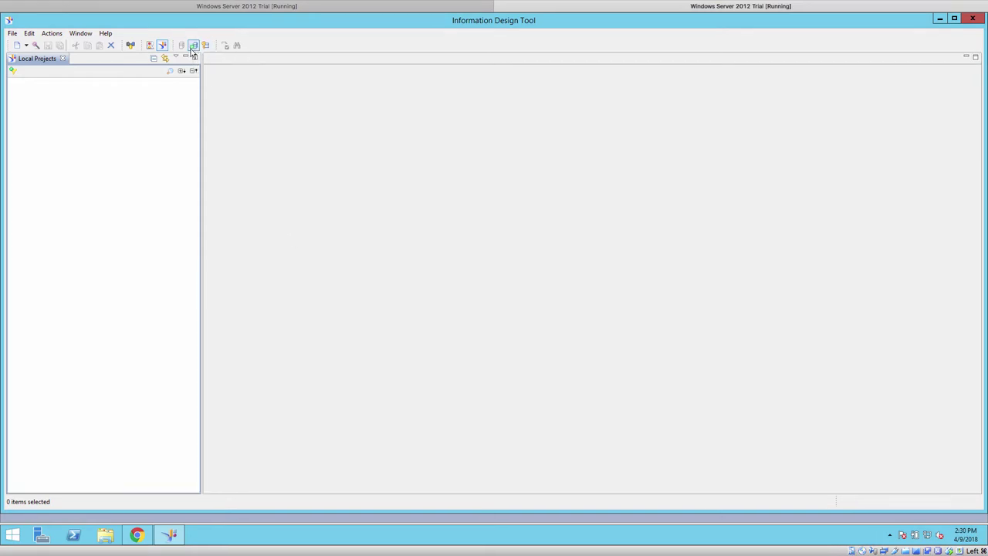
pyautogui.click(192, 49)
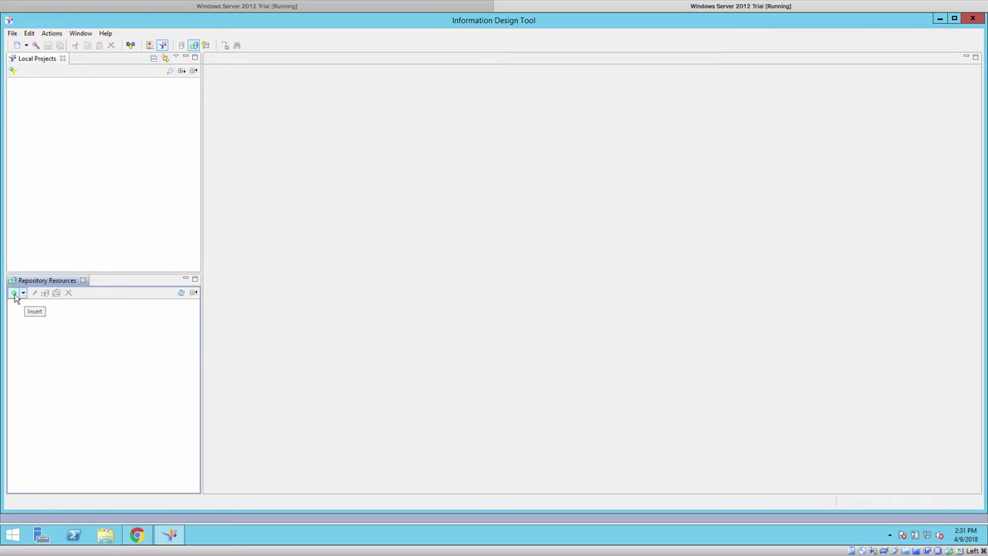
# - Start a new repository session from the insert list
pyautogui.click(24, 296)
pyautogui.click(15, 296)
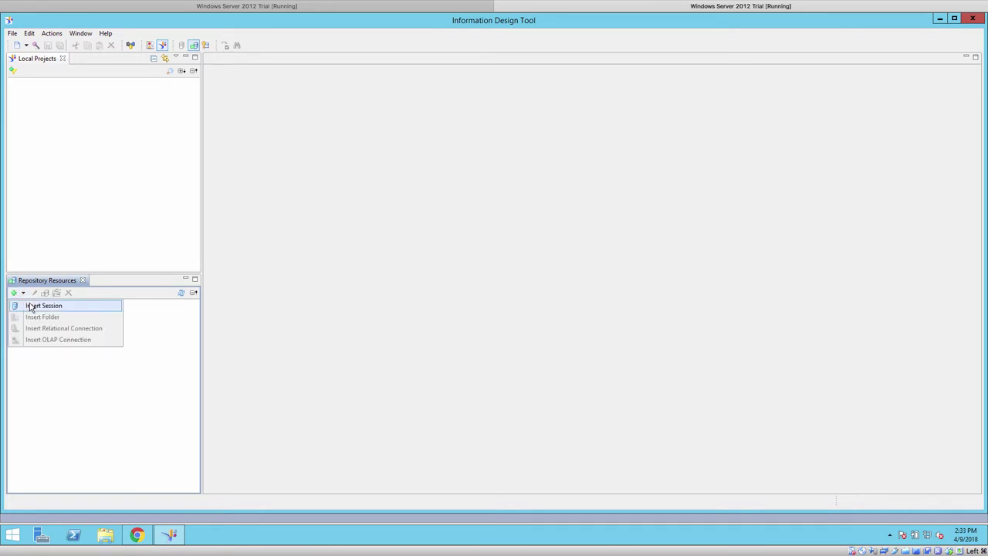
pyautogui.click(31, 305)
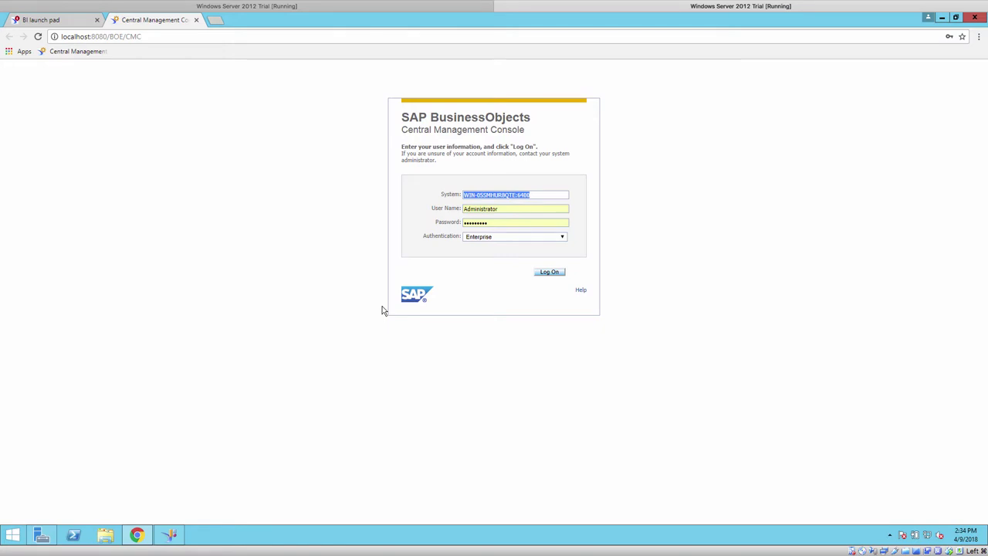
# - Log on to system WIN-05SMHUR8QTE:6400 as Administrator with the account password
pyautogui.click(170, 534)
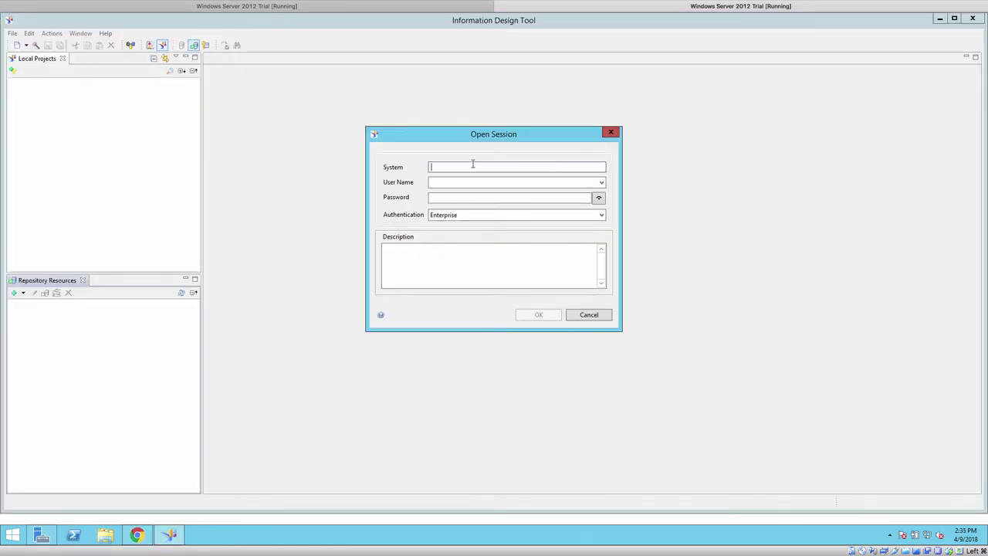
pyautogui.write('WIN-05Sm')
pyautogui.press('BackSpace')
pyautogui.write('MHUR8QTE:6400')
pyautogui.press('Tab')
pyautogui.write('Ad')
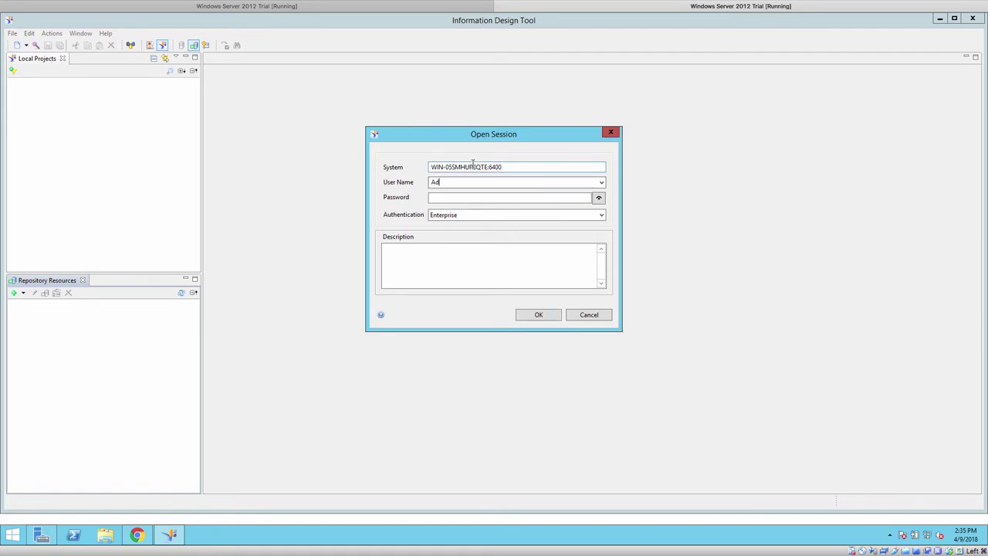
pyautogui.write('ministra')
pyautogui.write('tor')
pyautogui.write('••')
pyautogui.write('••••••')
pyautogui.write('•')
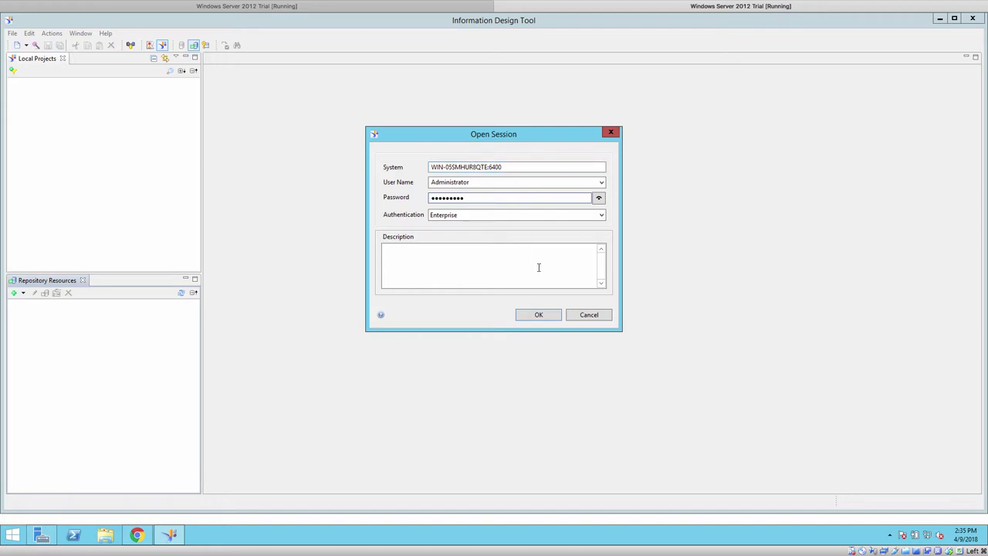
pyautogui.click(540, 314)
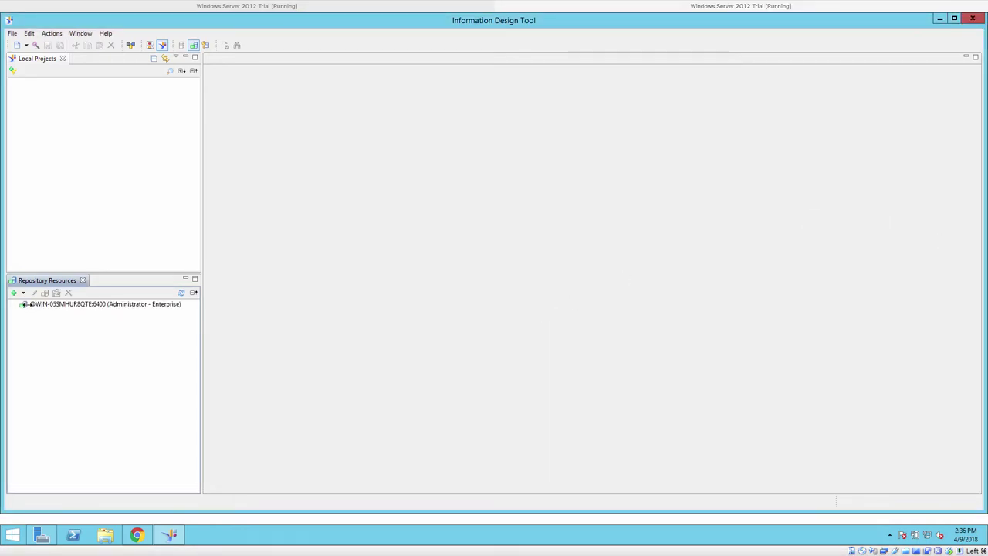
# - Create a Connections entry named BW Server using the SAP BW 7.x SAP BICS Client driver
pyautogui.click(24, 305)
pyautogui.click(15, 306)
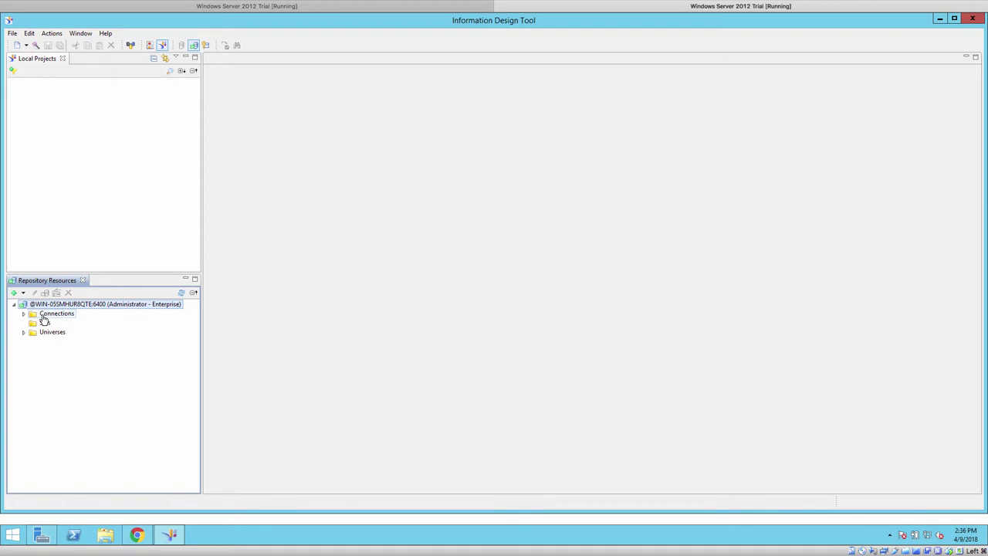
pyautogui.click(24, 315)
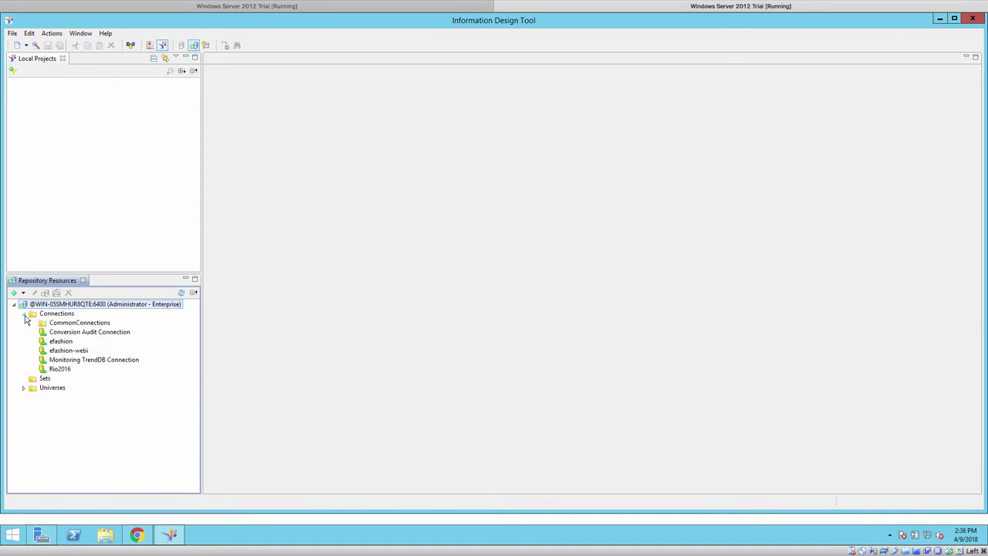
pyautogui.rightClick(69, 316)
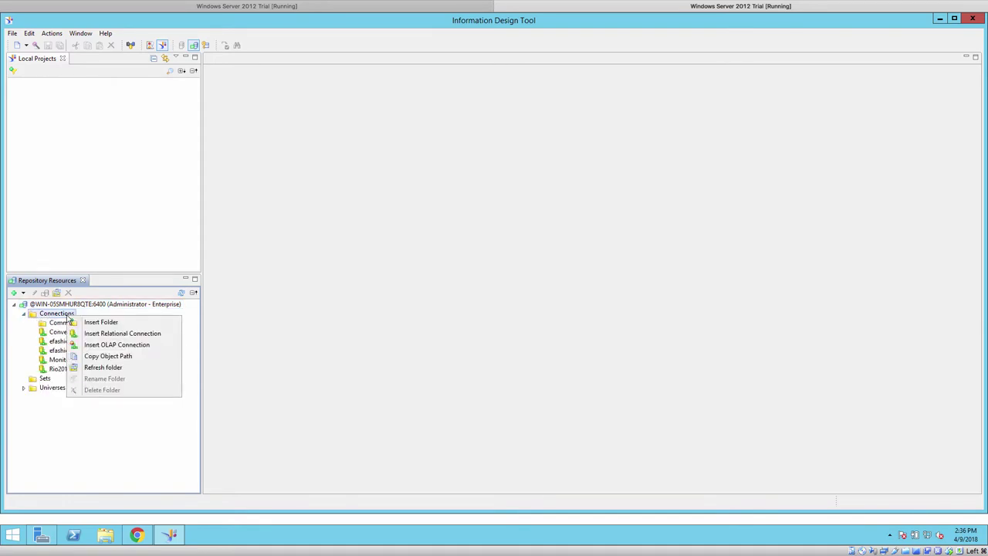
pyautogui.click(96, 346)
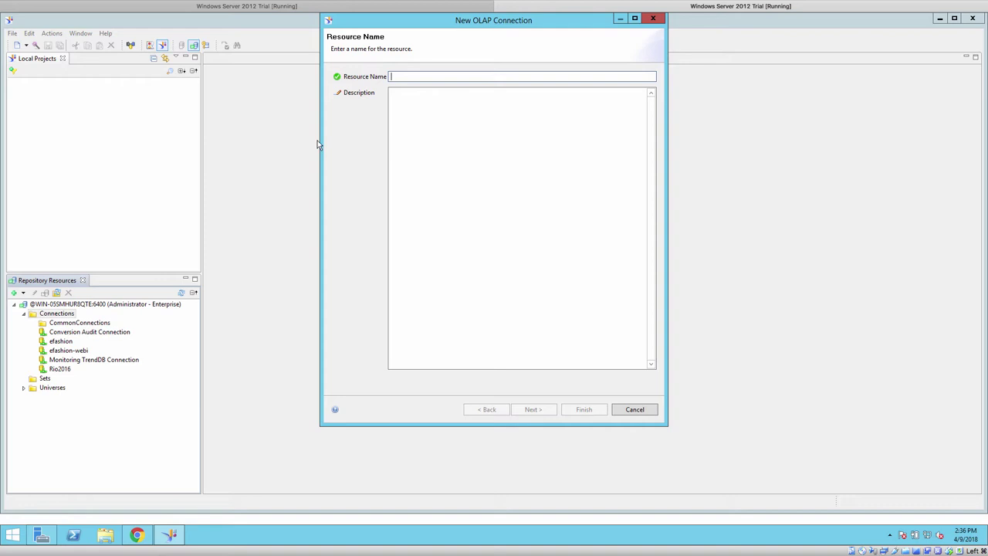
pyautogui.write('BW Se')
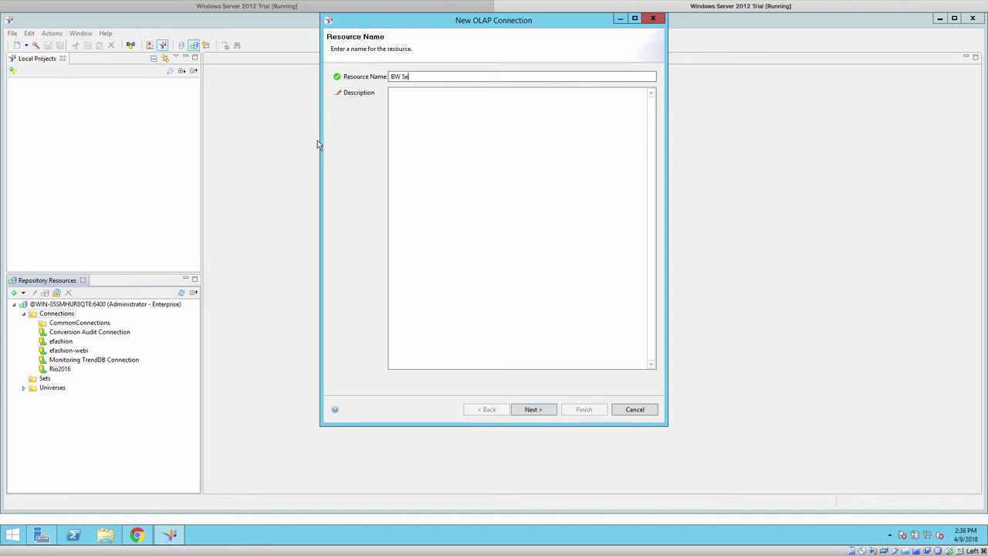
pyautogui.write('rver')
pyautogui.click(534, 409)
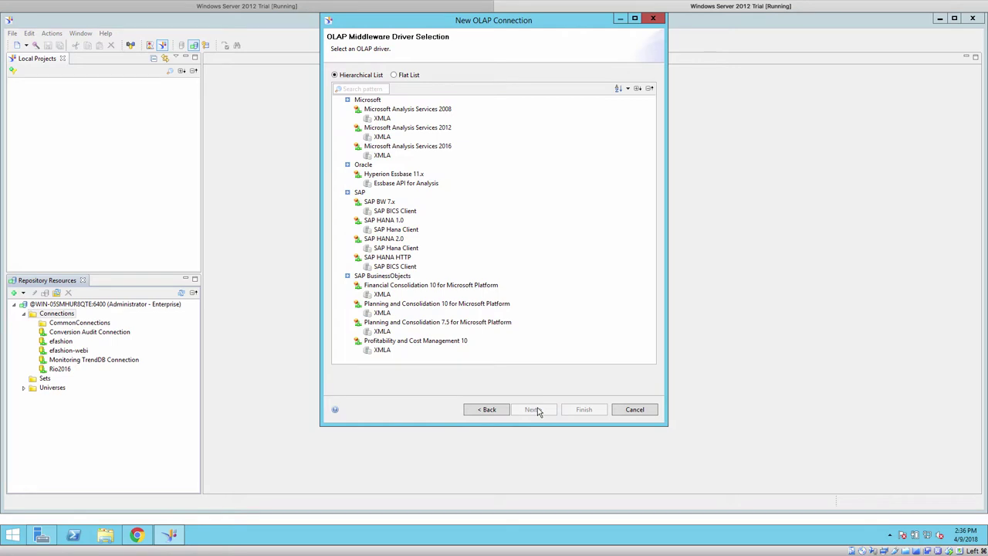
pyautogui.click(390, 212)
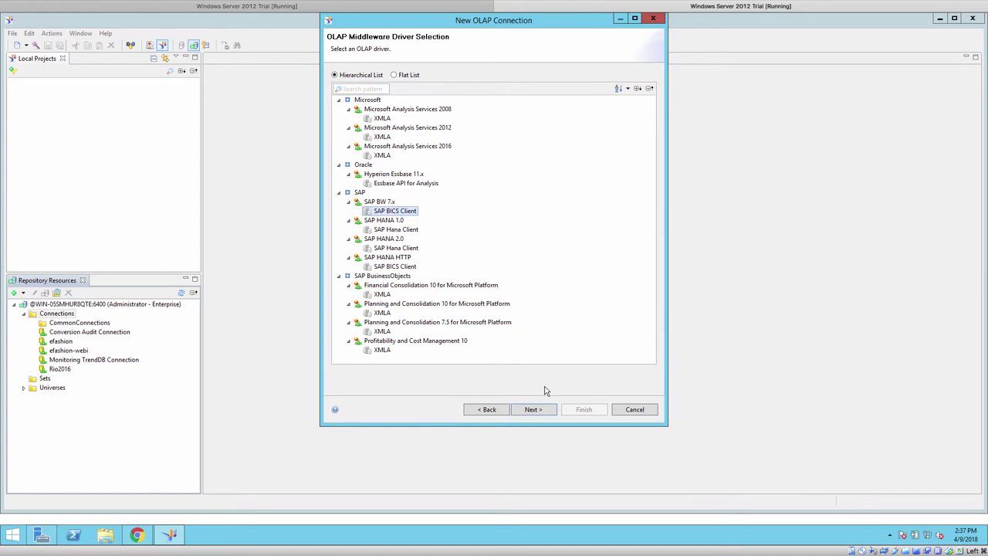
# - Enter client 001 and the SAP BW user name and password
pyautogui.click(534, 409)
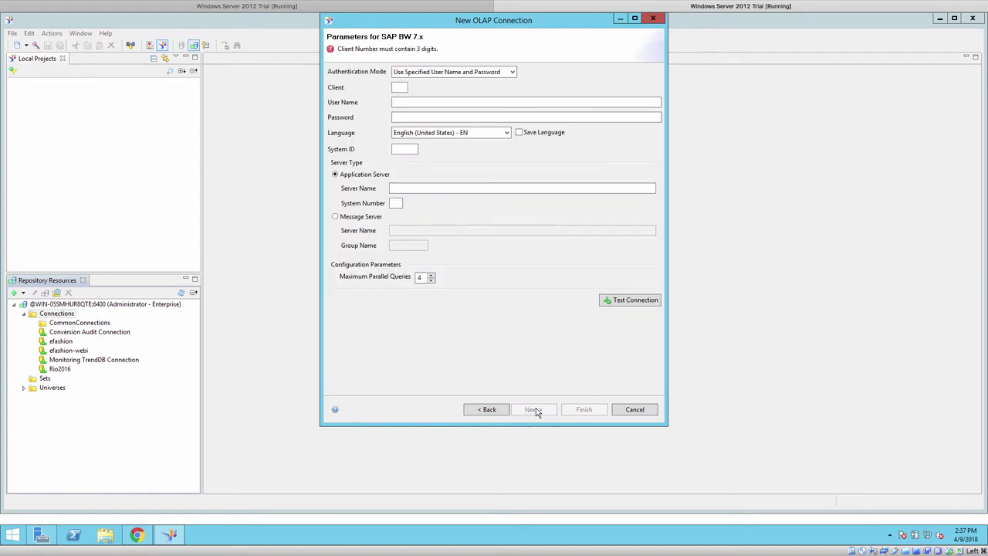
pyautogui.click(400, 88)
pyautogui.write('001')
pyautogui.click(403, 102)
pyautogui.write('de')
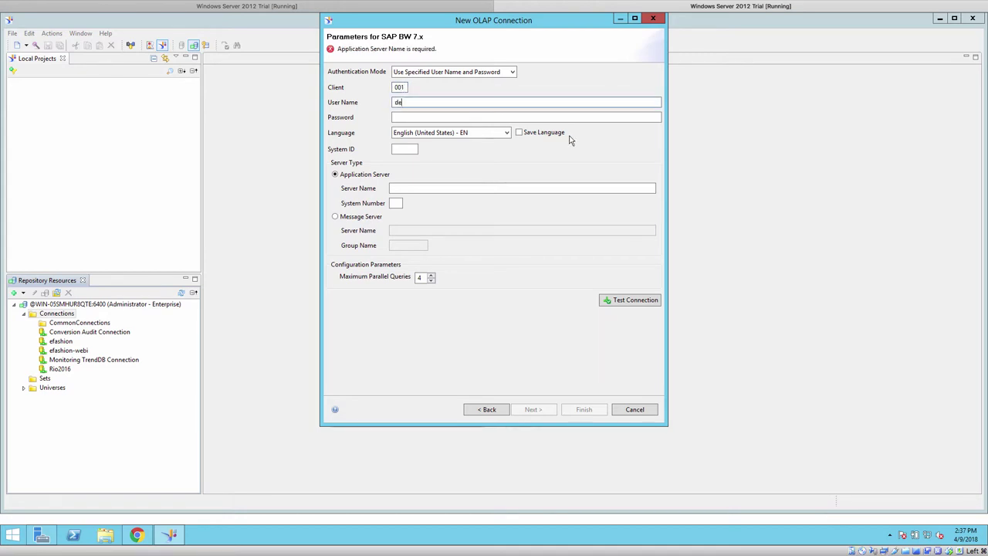
pyautogui.write('veloper')
pyautogui.press('Tab')
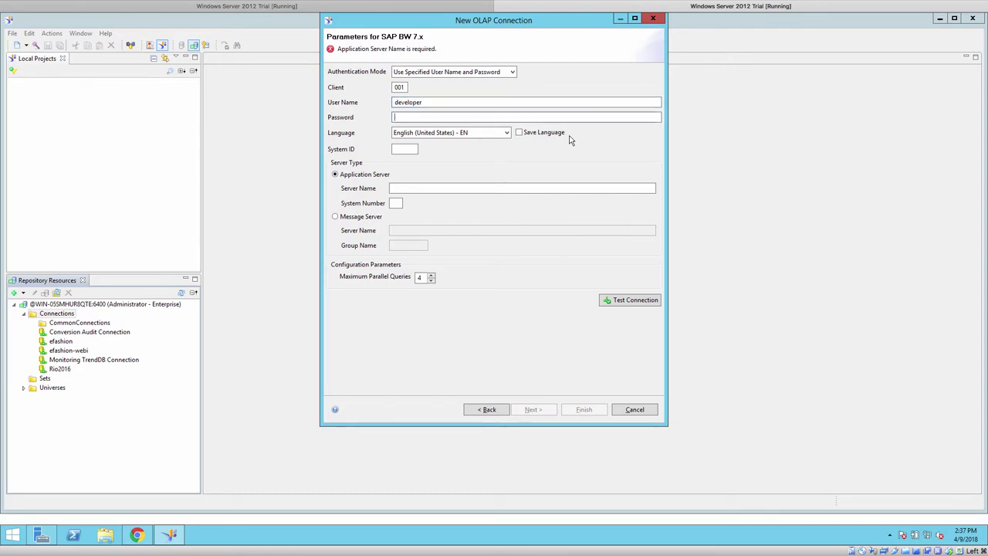
pyautogui.write('Abcd12345')
# - Set system ID NPL, server 192.168.86.40 and system number 00, then continue
pyautogui.click(412, 149)
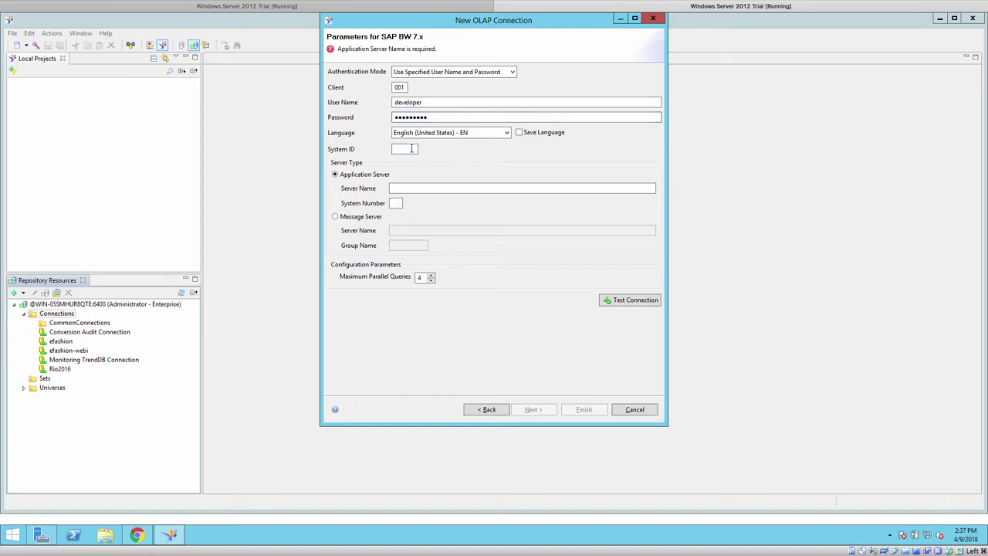
pyautogui.write('NPL')
pyautogui.click(404, 191)
pyautogui.write('192')
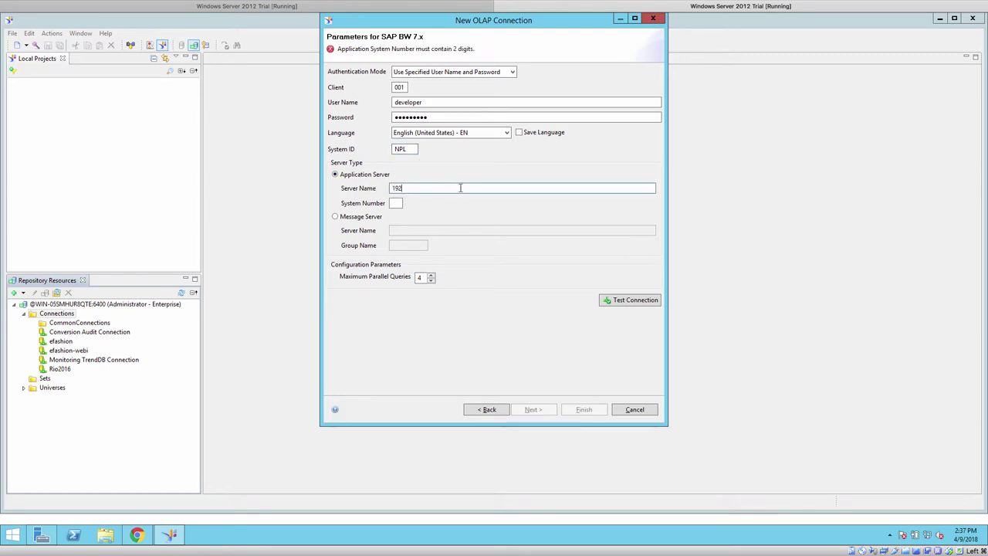
pyautogui.write('.168.86.40')
pyautogui.press('Tab')
pyautogui.write('00')
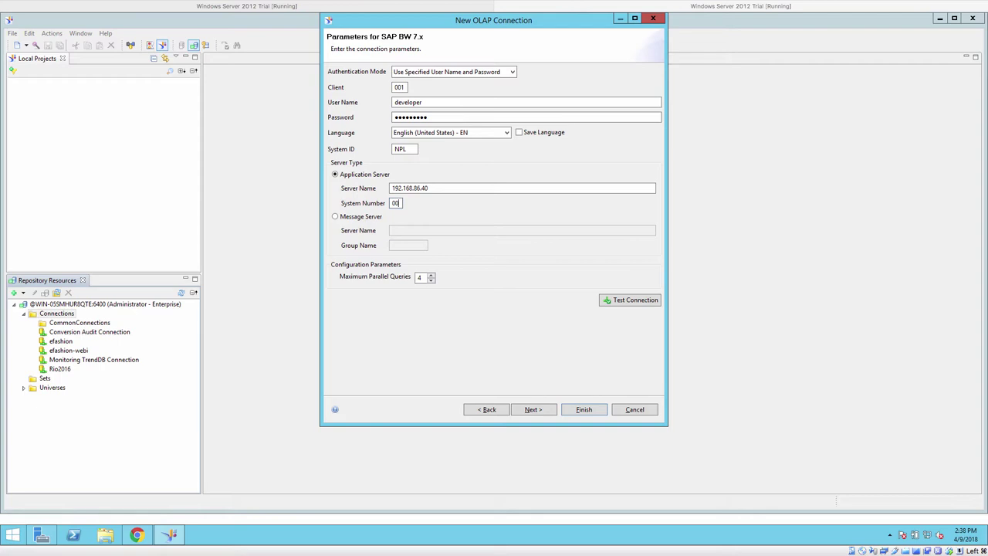
pyautogui.click(531, 409)
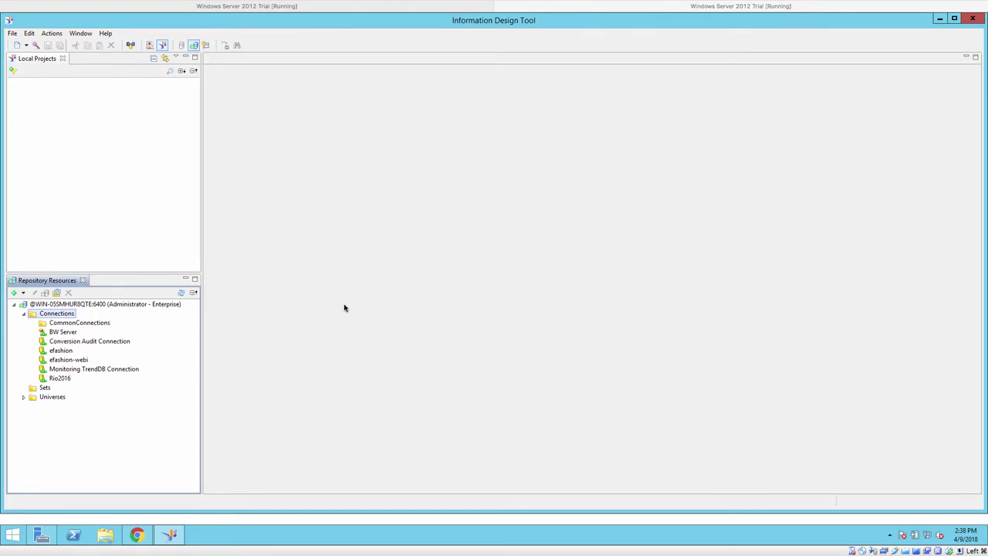
# - Open the BW Server connection, test it, and review the successful result details
pyautogui.click(56, 334)
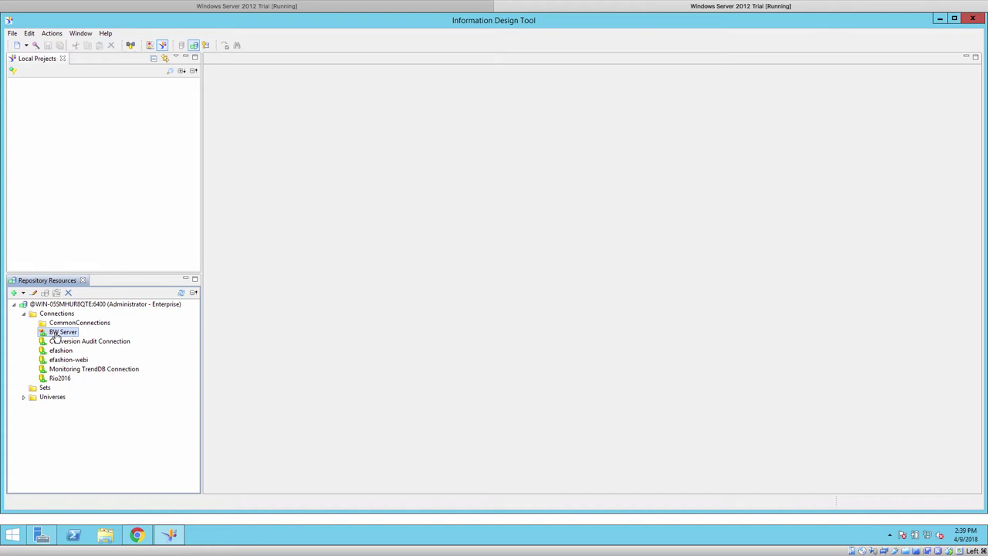
pyautogui.doubleClick(55, 337)
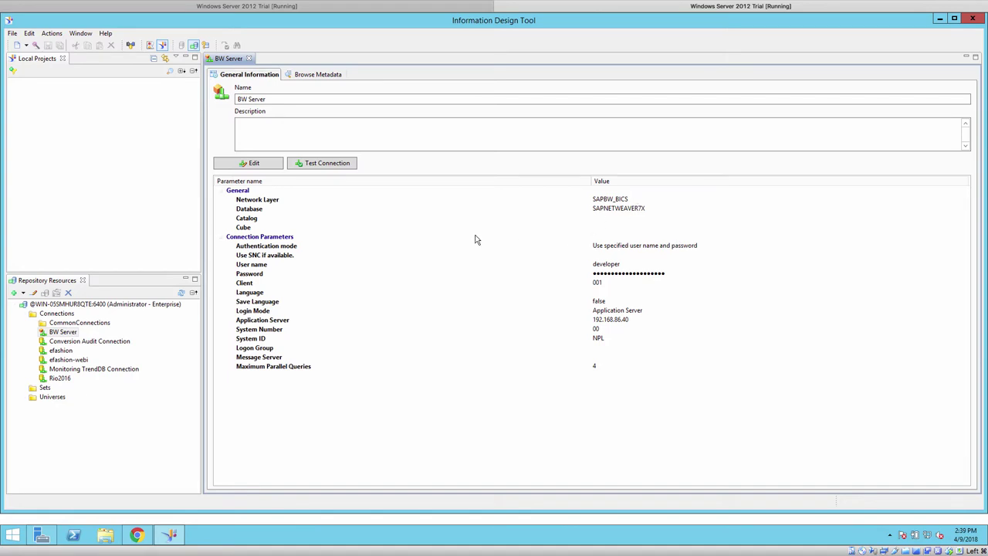
pyautogui.click(327, 163)
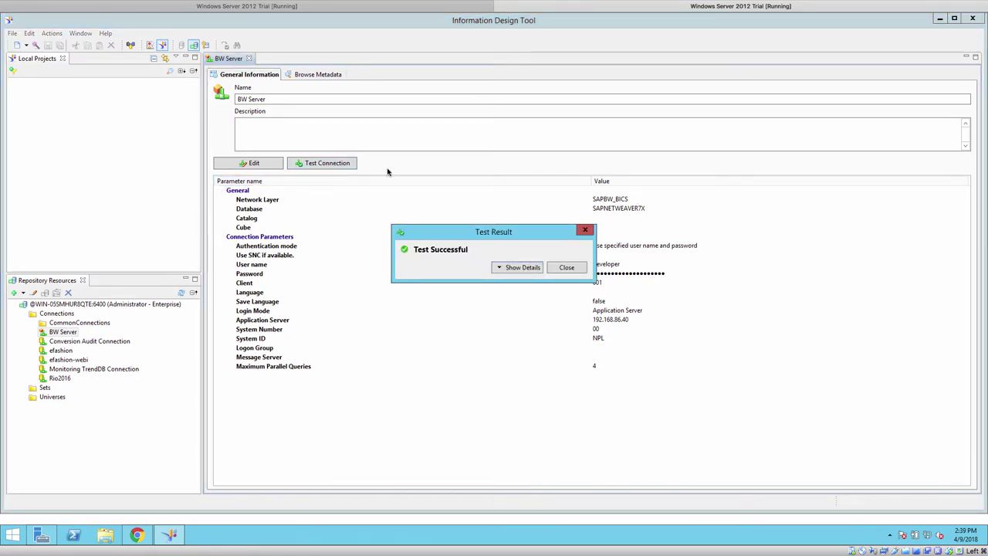
pyautogui.click(509, 267)
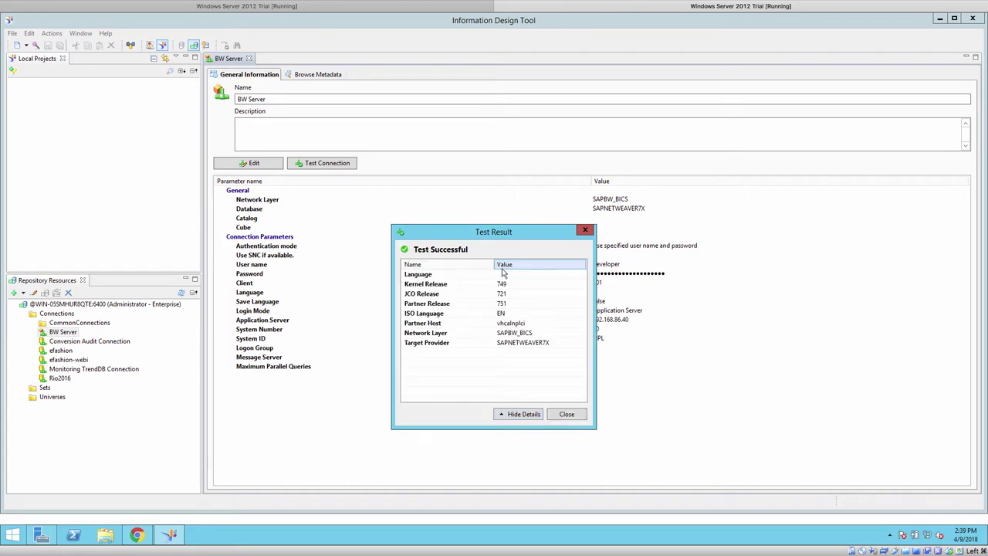
pyautogui.click(566, 414)
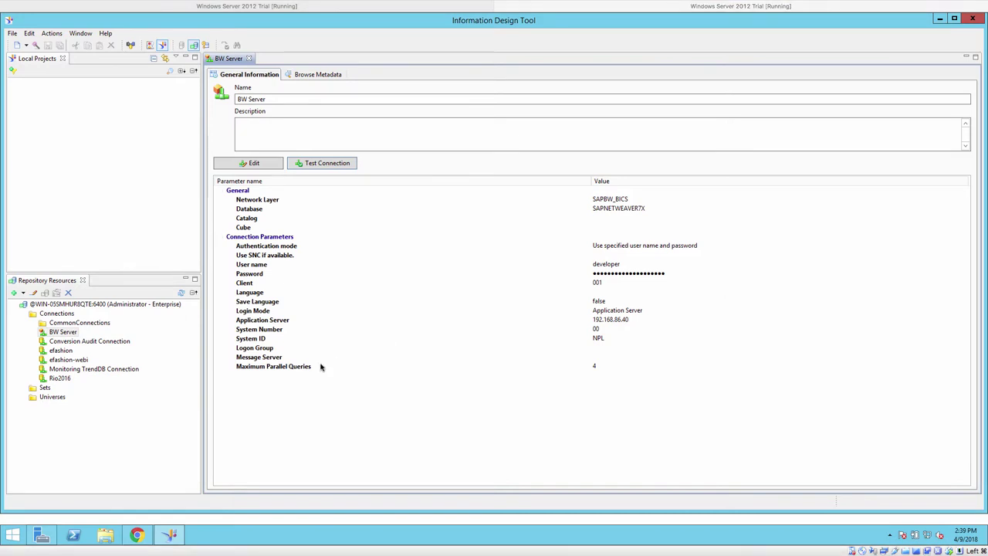
# - Refresh the BEx query connections in BI launch pad and expand BW Server
pyautogui.click(169, 538)
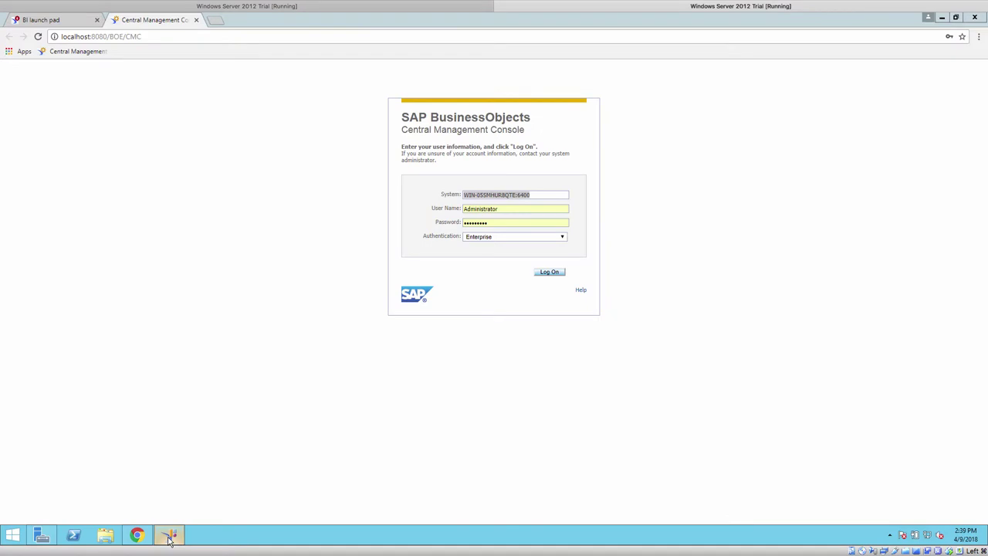
pyautogui.click(66, 24)
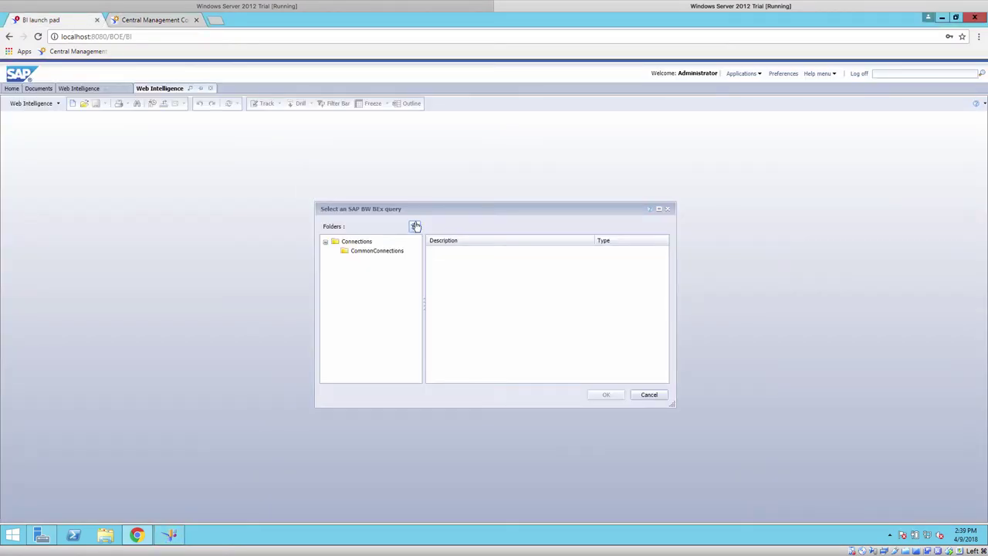
pyautogui.click(414, 225)
pyautogui.click(335, 262)
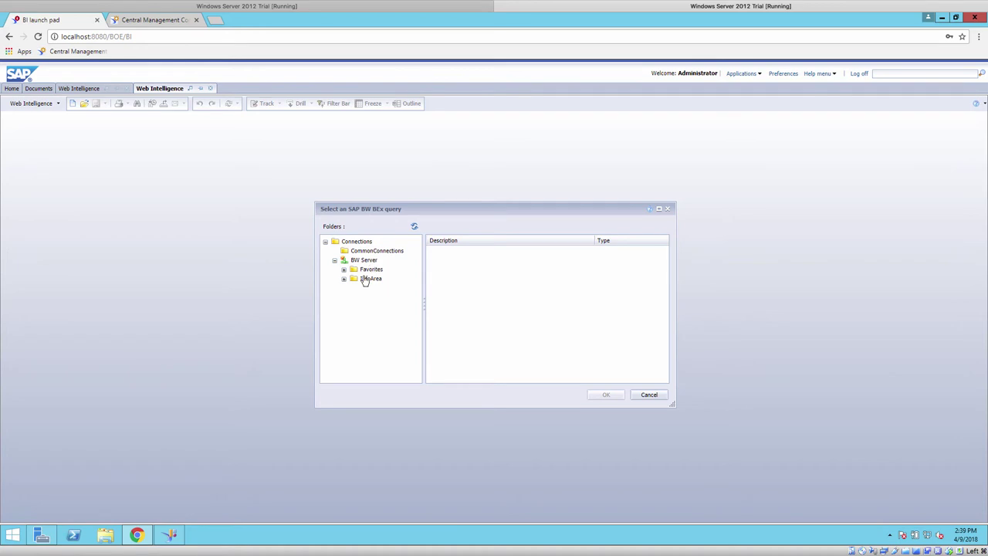
pyautogui.click(363, 261)
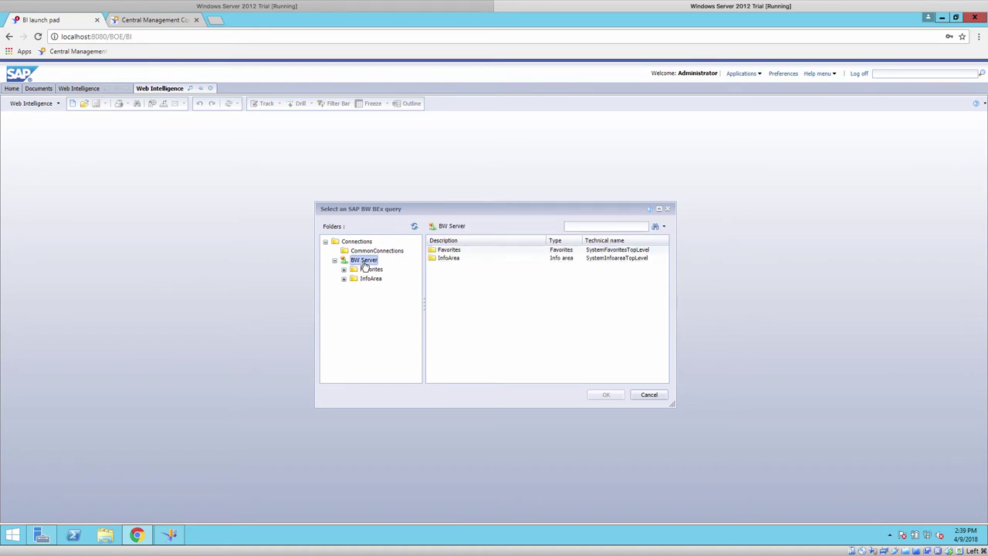
# - Select query 0D_FC_NW_C01_Q0001 under Actual for NW Demo; copy the 50127120_6 archive to the desktop
pyautogui.doubleClick(448, 259)
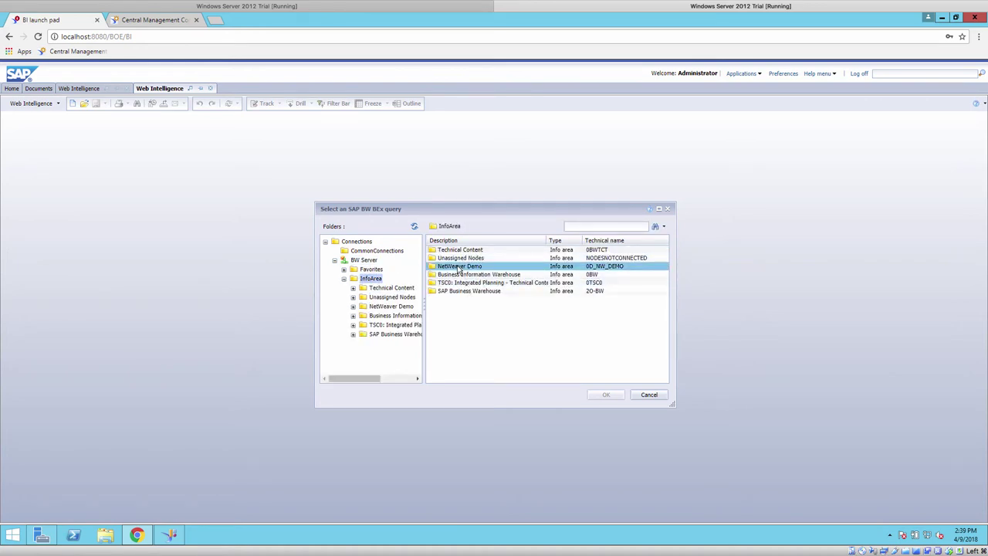
pyautogui.doubleClick(458, 266)
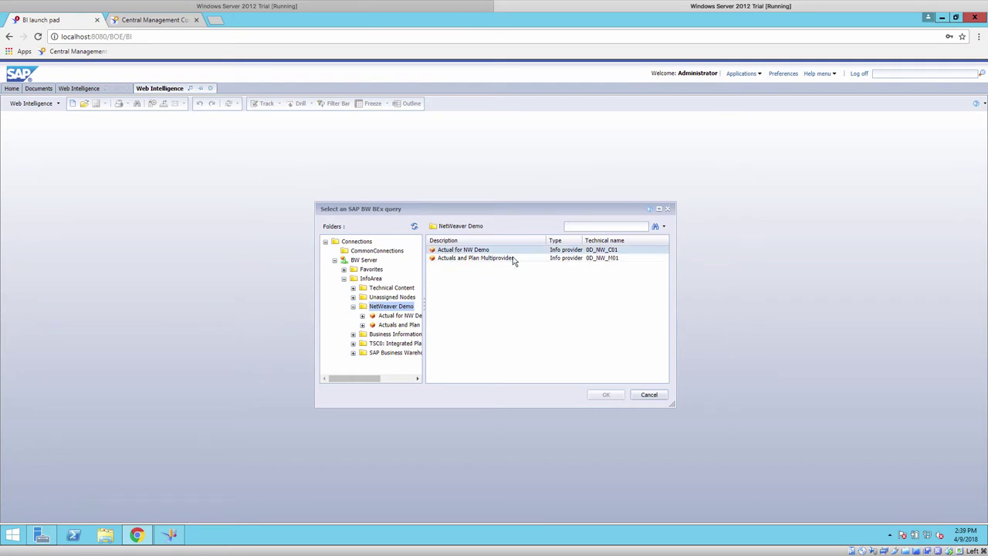
pyautogui.doubleClick(447, 251)
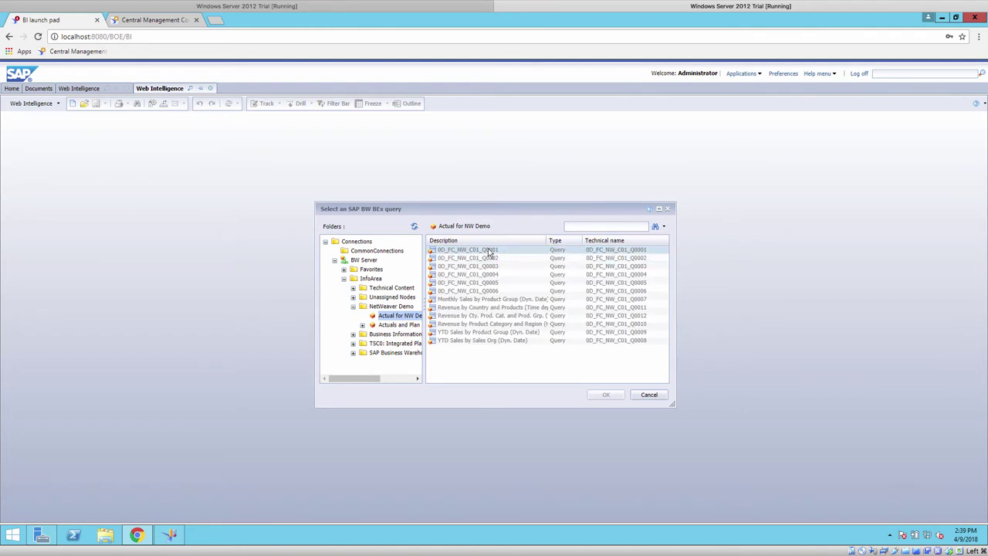
pyautogui.click(487, 252)
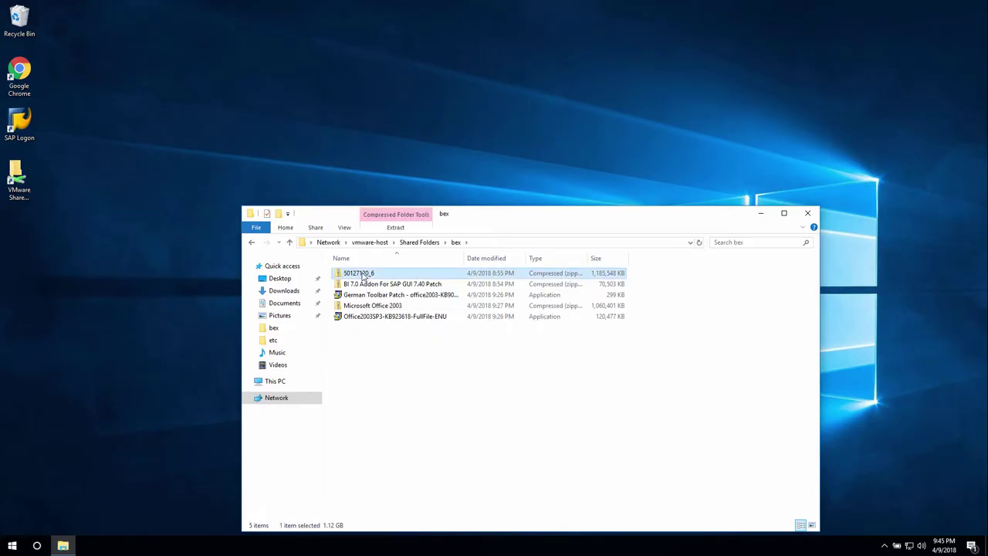
pyautogui.moveTo(359, 272); pyautogui.dragTo(113, 252)
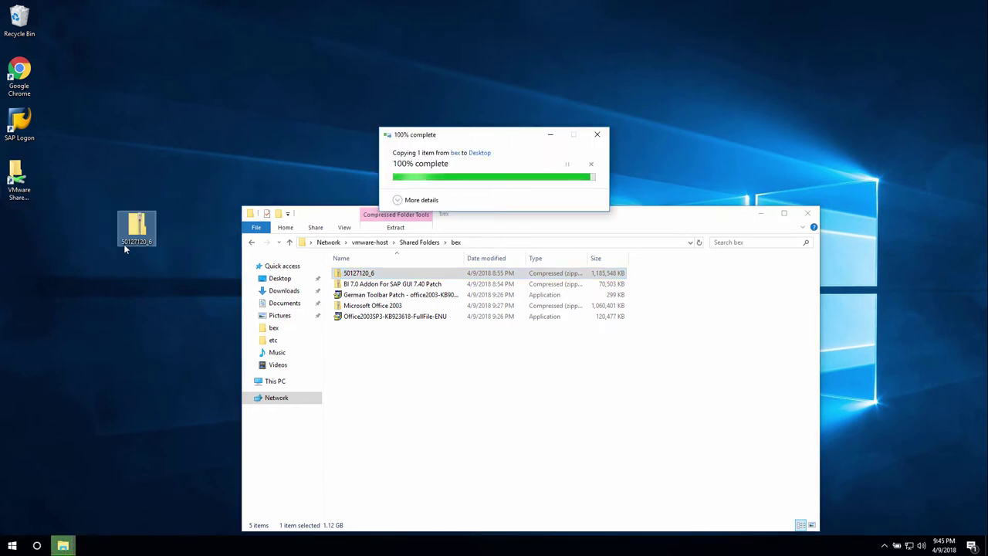
# - Close the bex folder and extract the 50127120_6 archive into a desktop folder
pyautogui.click(809, 213)
pyautogui.click(816, 213)
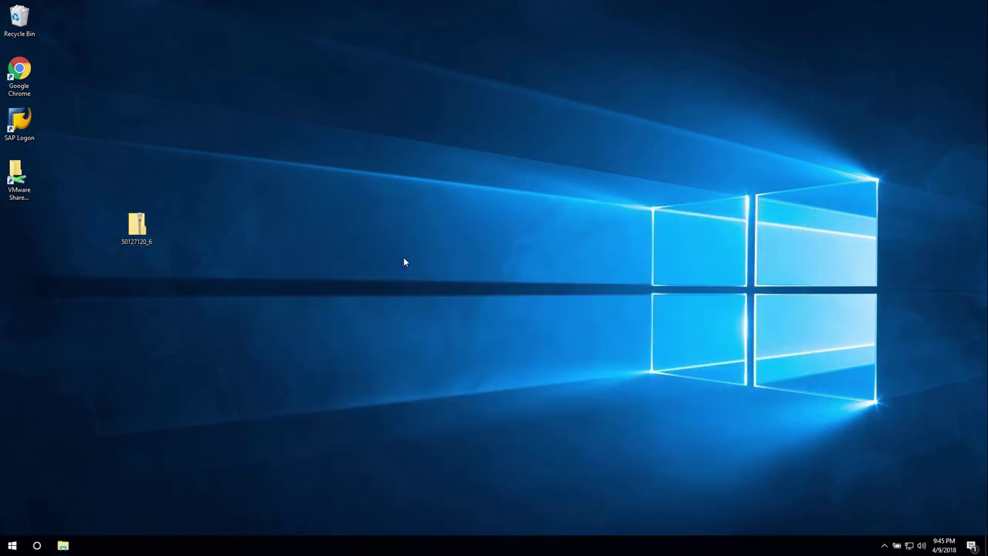
pyautogui.rightClick(129, 222)
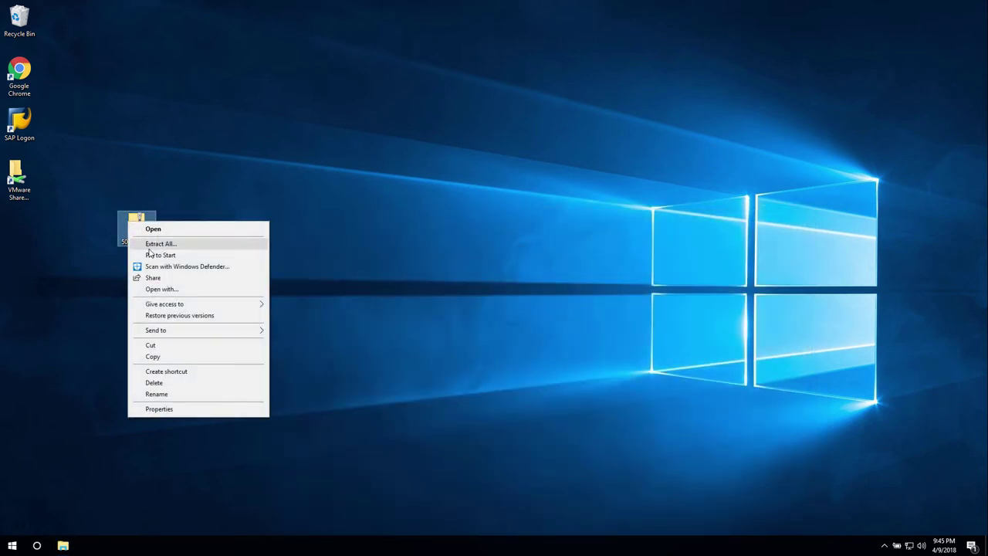
pyautogui.click(149, 246)
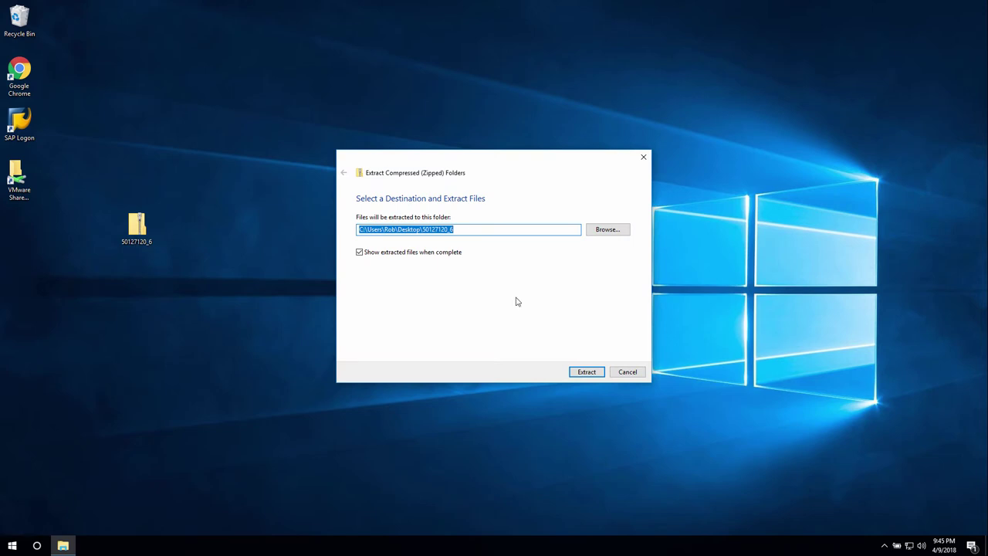
pyautogui.click(586, 372)
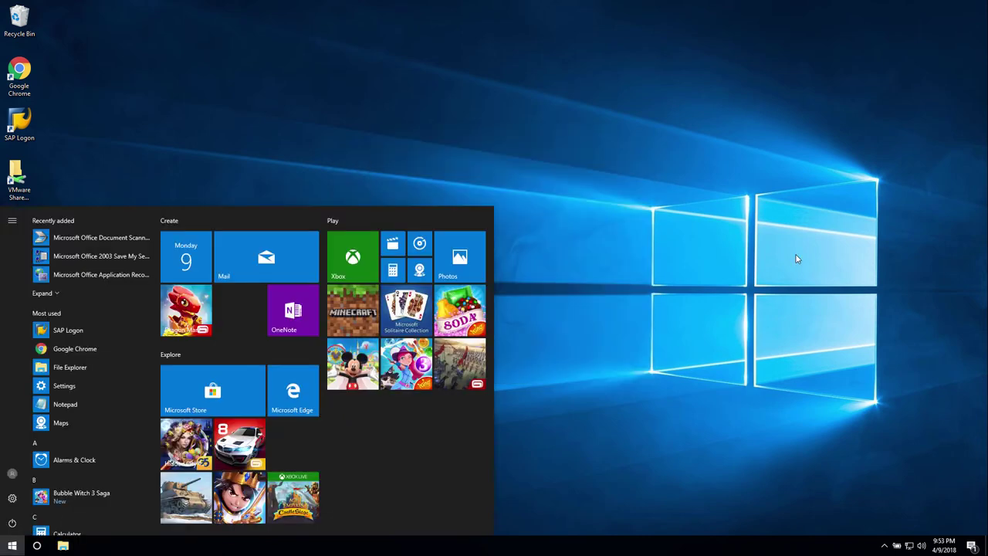
pyautogui.write('exce')
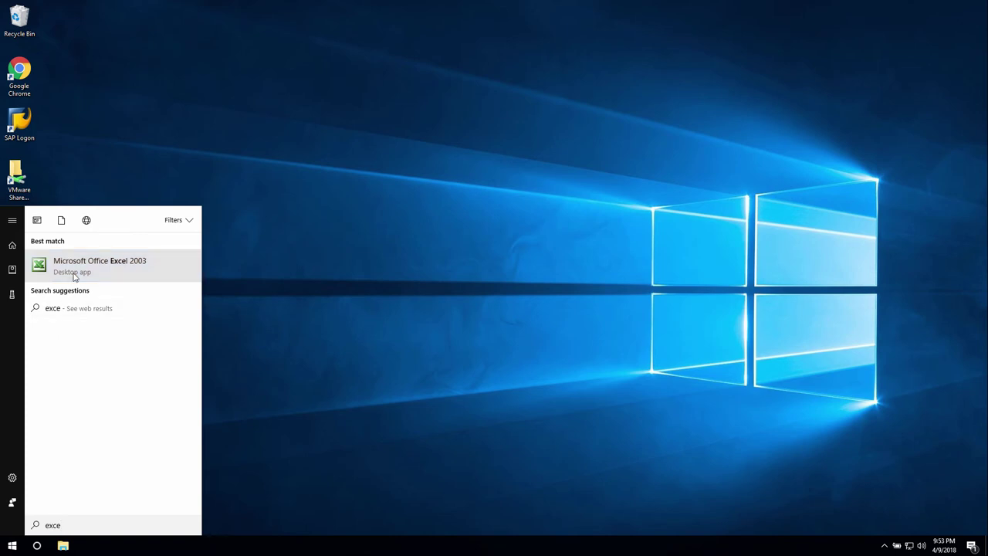
pyautogui.click(75, 276)
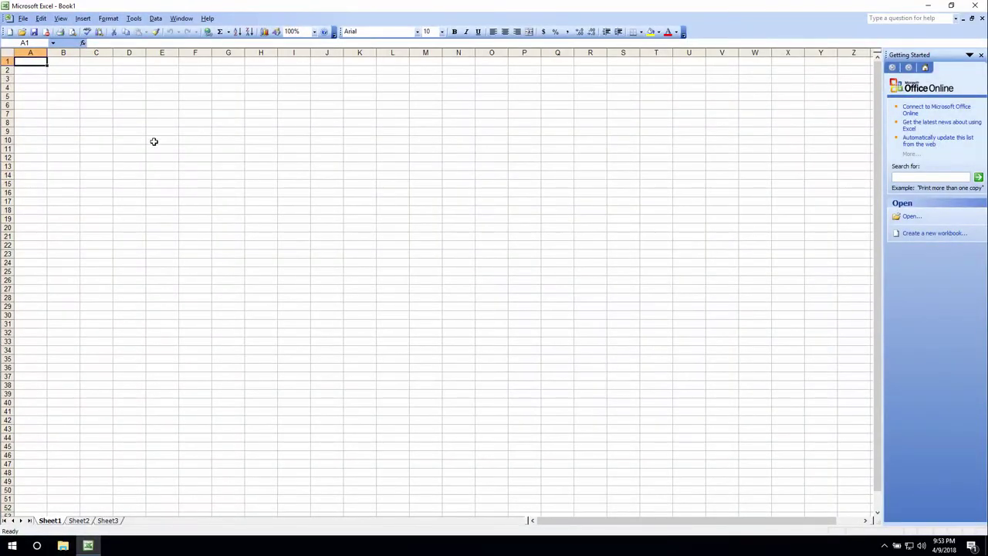
pyautogui.click(156, 18)
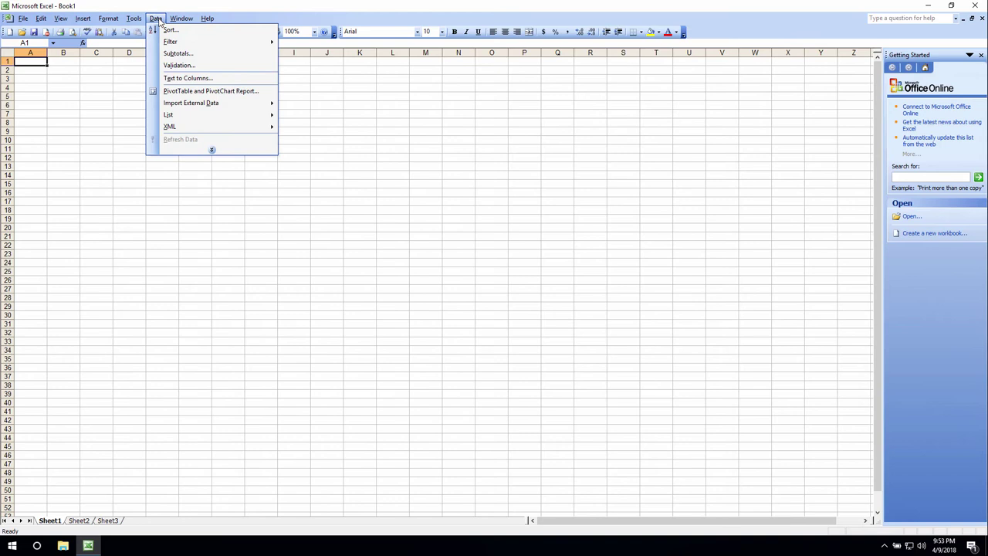
pyautogui.moveTo(137, 21)
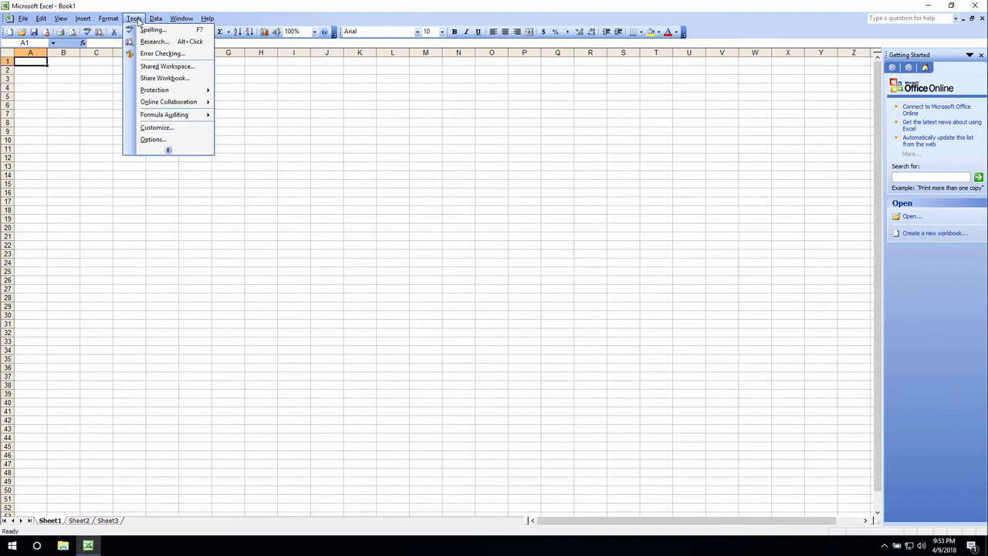
pyautogui.click(169, 150)
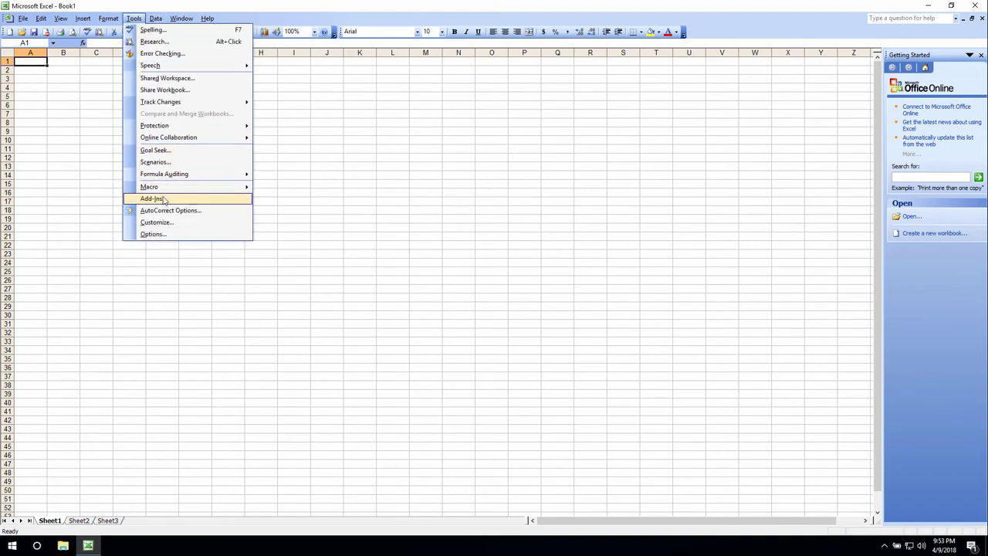
pyautogui.moveTo(154, 20)
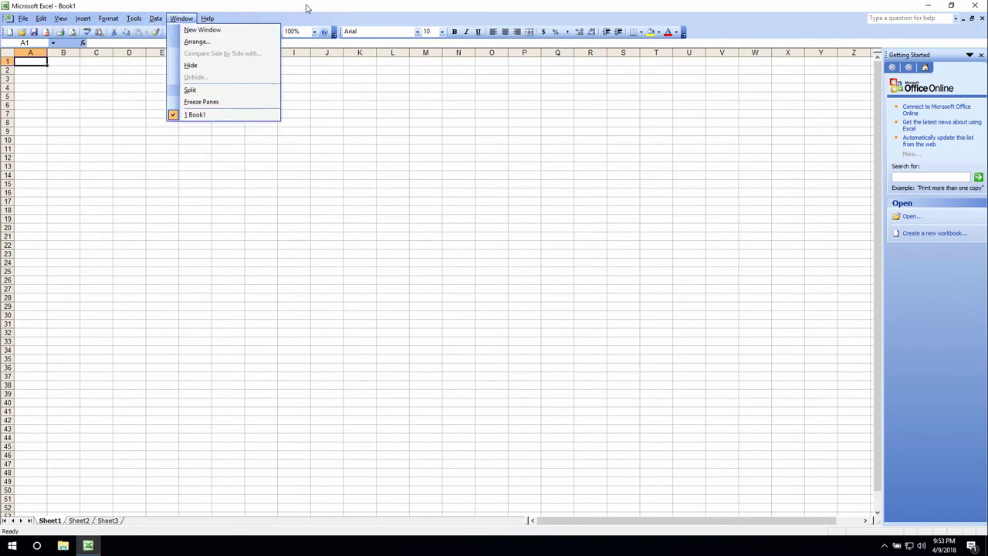
pyautogui.moveTo(207, 19)
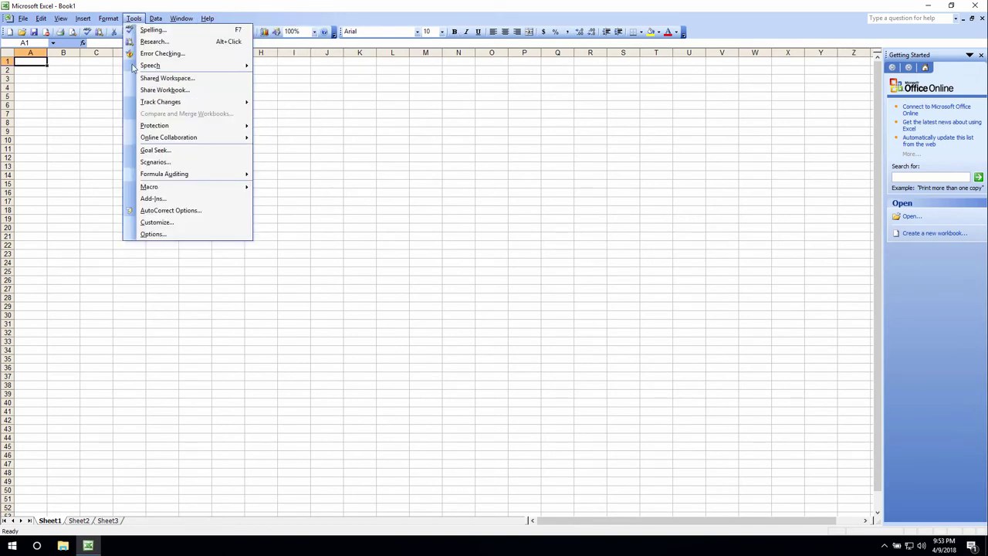
pyautogui.click(159, 200)
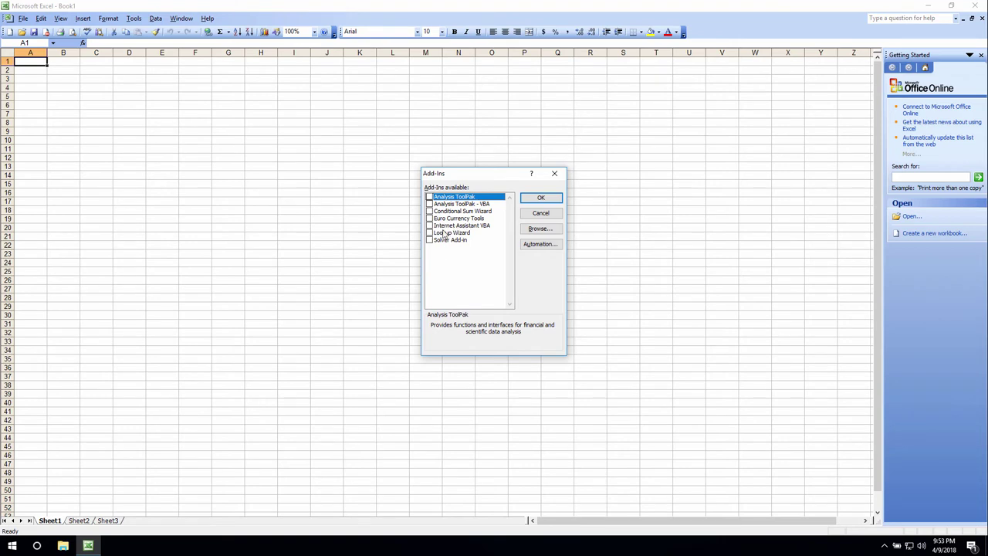
pyautogui.click(540, 213)
pyautogui.click(979, 5)
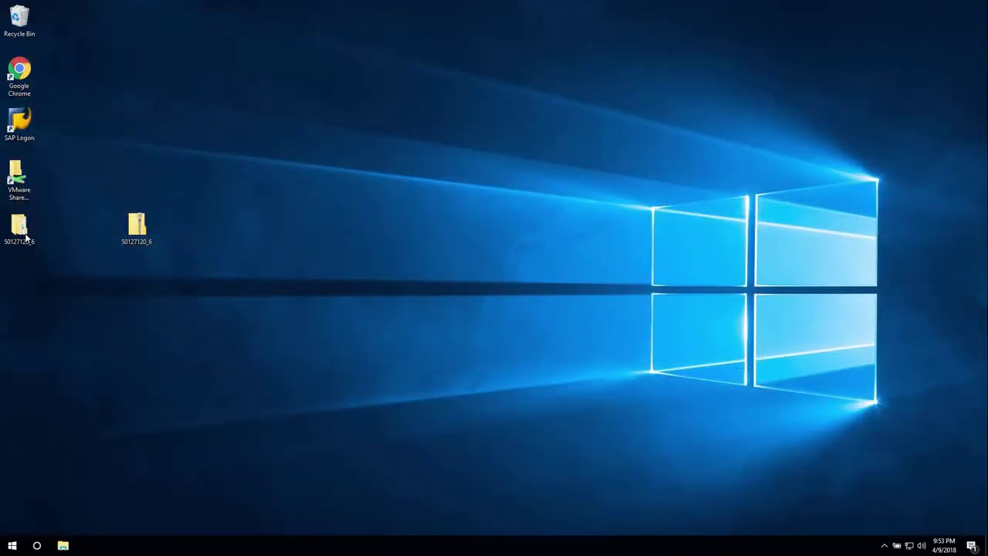
# - Browse the extracted 50127120_6 folder down to PRES1 > GUI > WINDOWS > WIN32
pyautogui.doubleClick(23, 231)
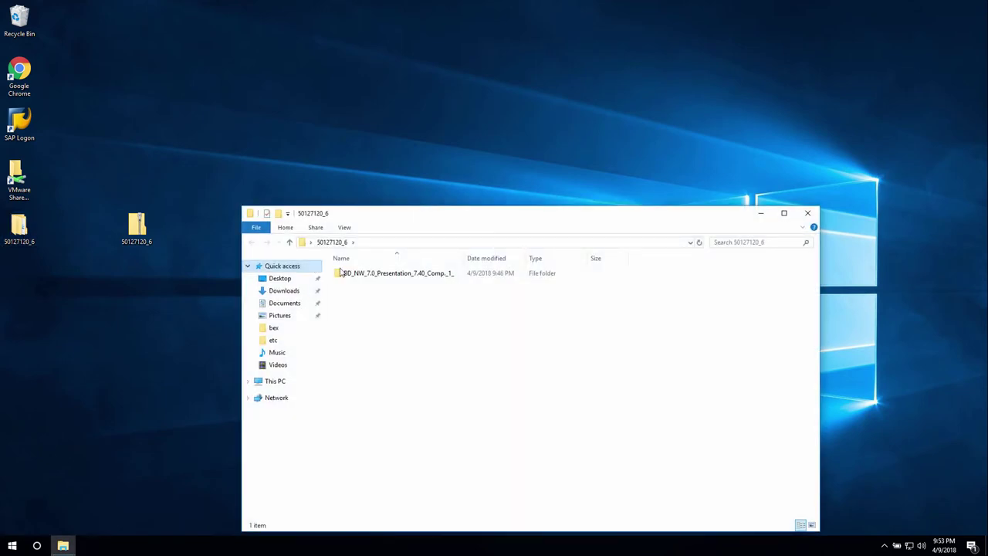
pyautogui.doubleClick(340, 273)
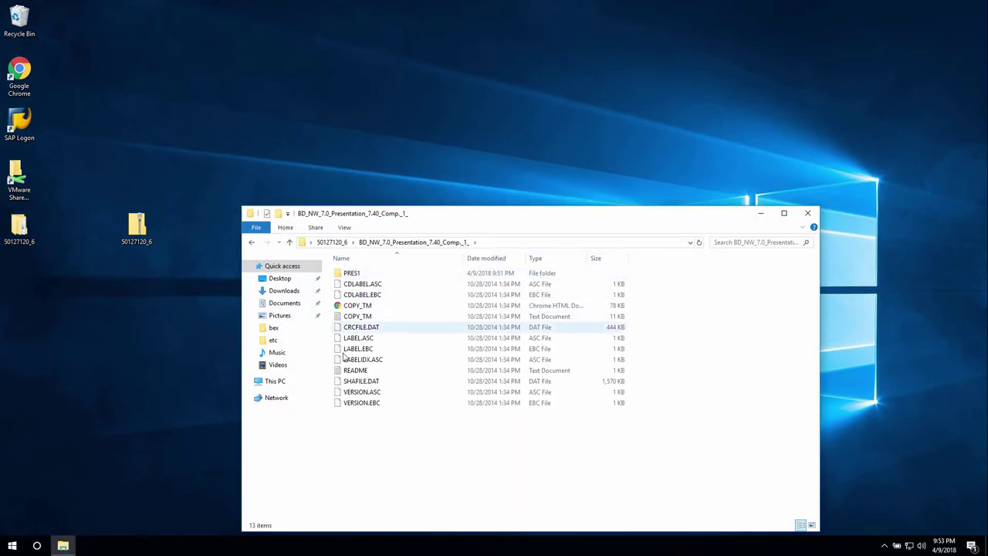
pyautogui.doubleClick(352, 275)
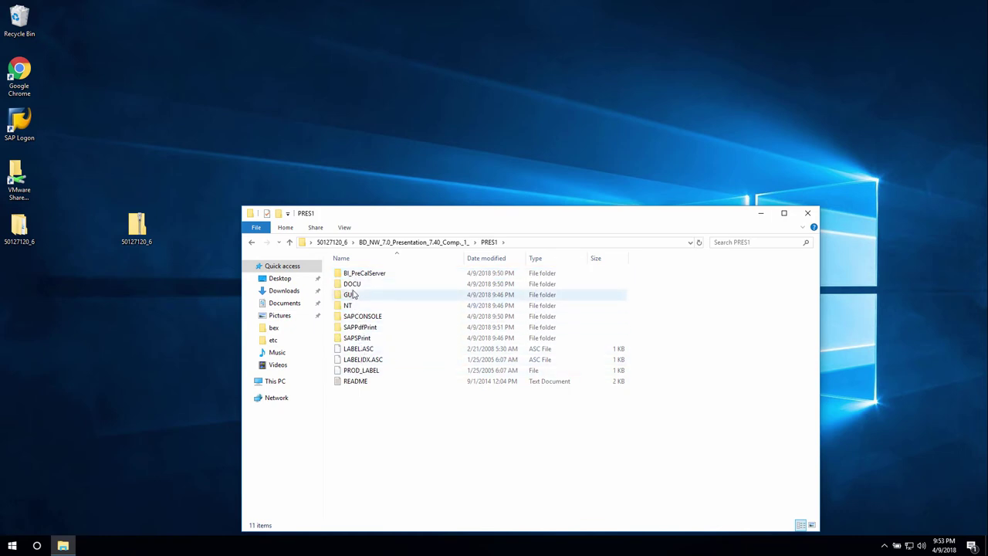
pyautogui.doubleClick(350, 297)
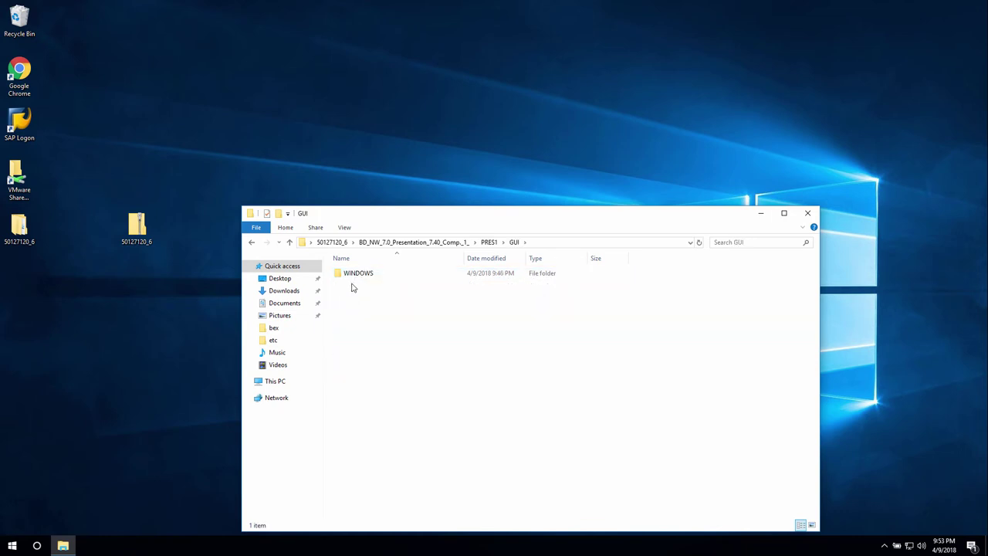
pyautogui.doubleClick(353, 276)
pyautogui.doubleClick(353, 278)
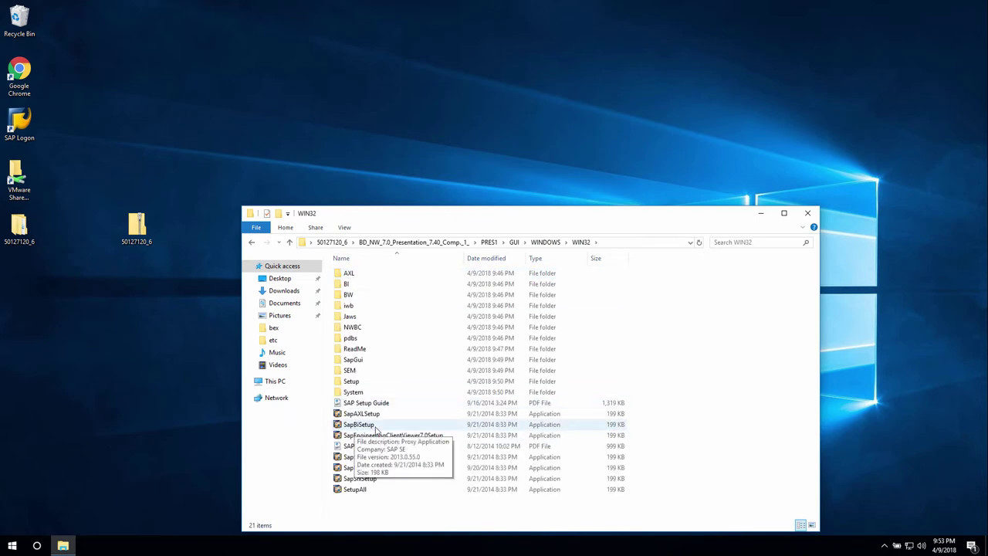
# - Run SapBiSetup as administrator, follow its .NET Framework 2.0 link, and select the NetFx64 installer
pyautogui.rightClick(368, 427)
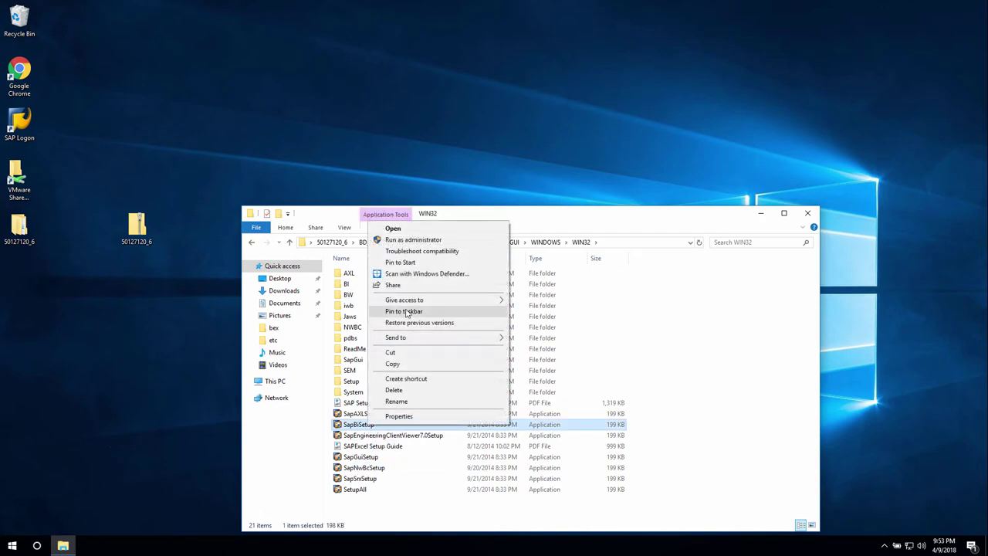
pyautogui.click(413, 240)
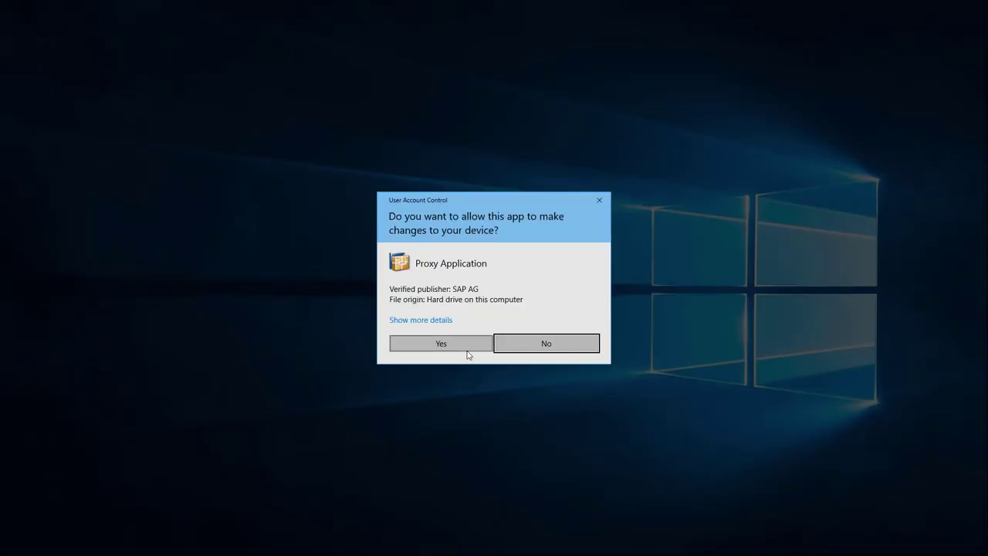
pyautogui.click(459, 345)
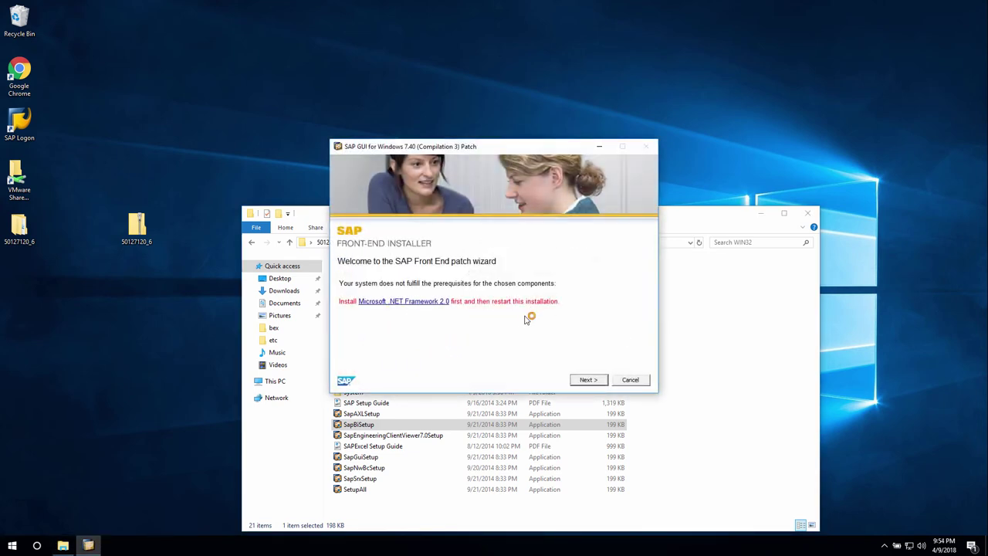
pyautogui.click(406, 306)
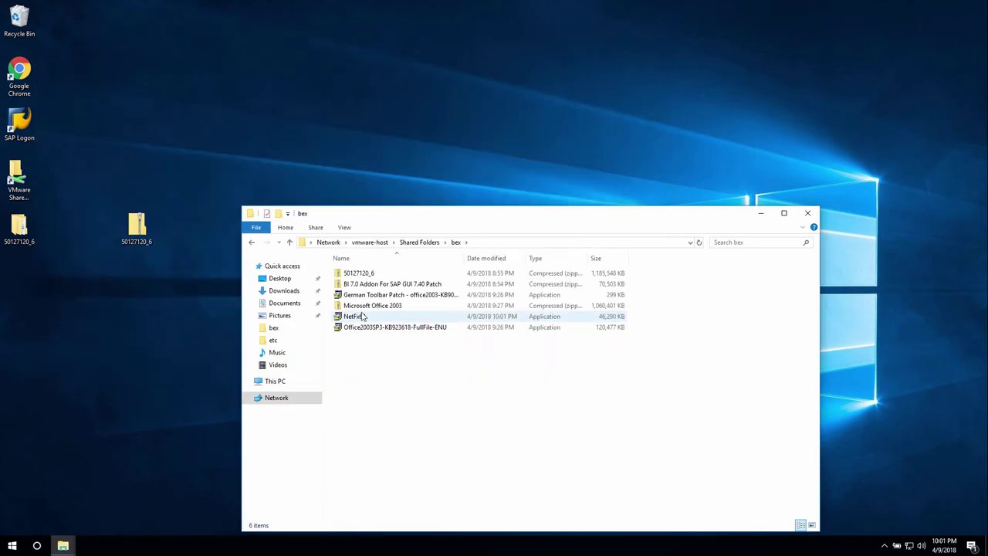
pyautogui.click(354, 317)
# - Copy NetFx64 to the desktop and install .NET Framework 3.5 from it
pyautogui.moveTo(354, 317); pyautogui.dragTo(182, 312)
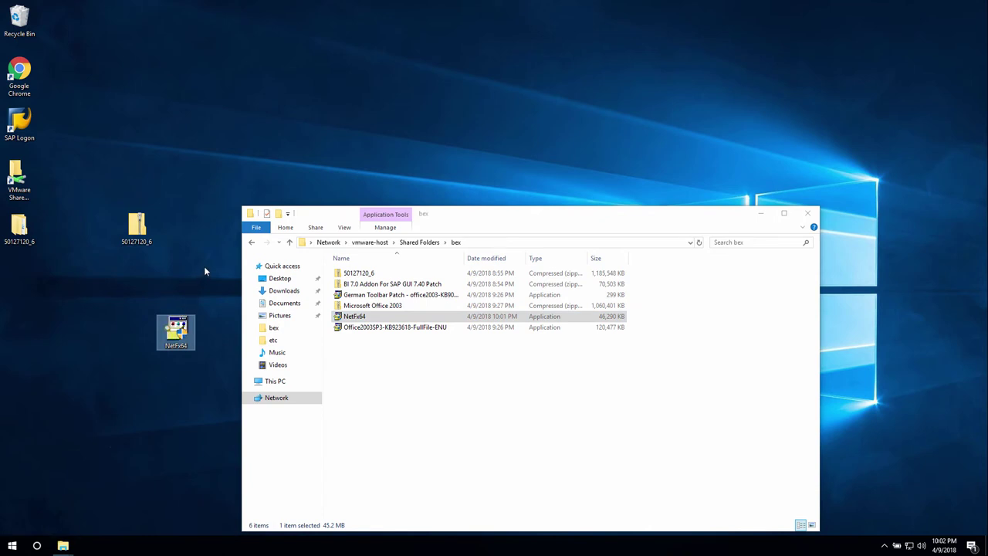
pyautogui.doubleClick(248, 214)
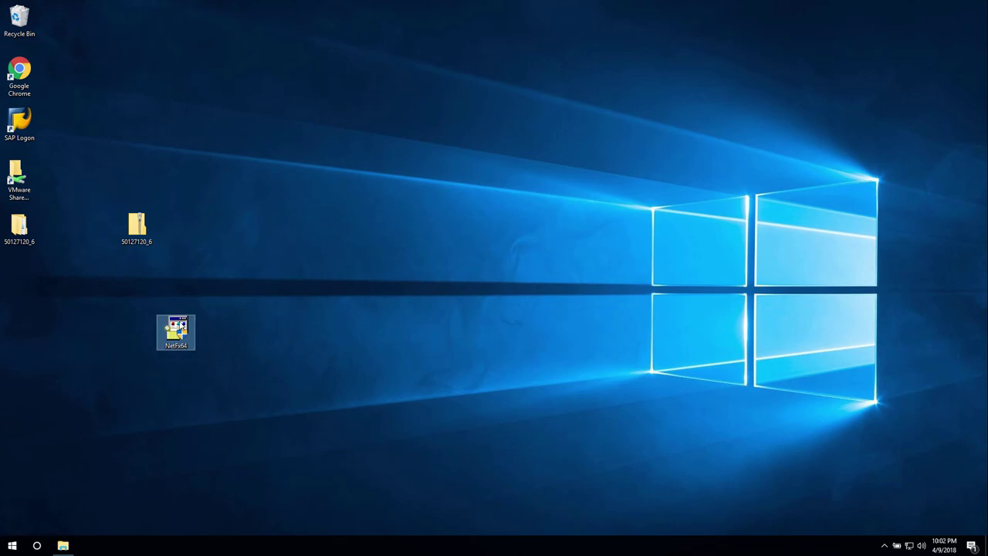
pyautogui.doubleClick(180, 328)
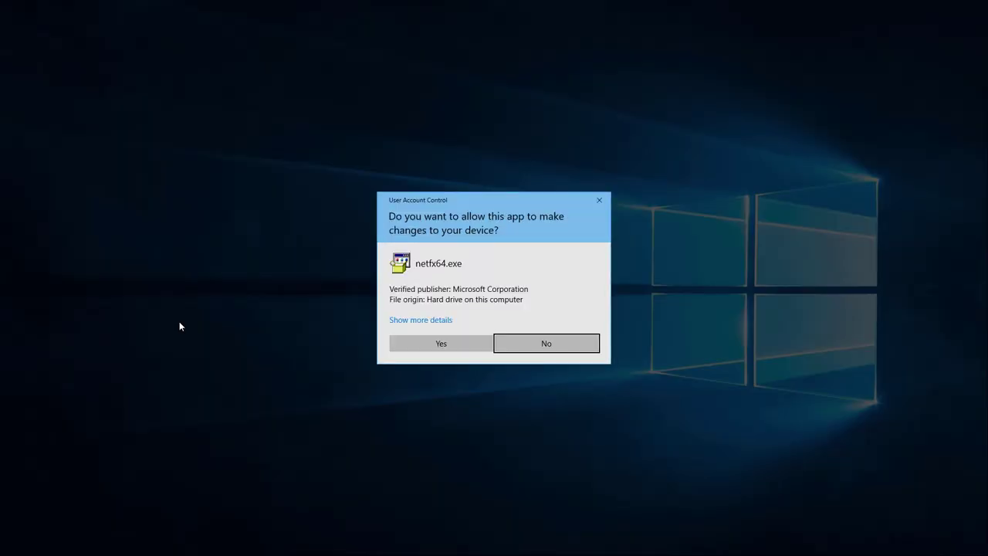
pyautogui.click(416, 342)
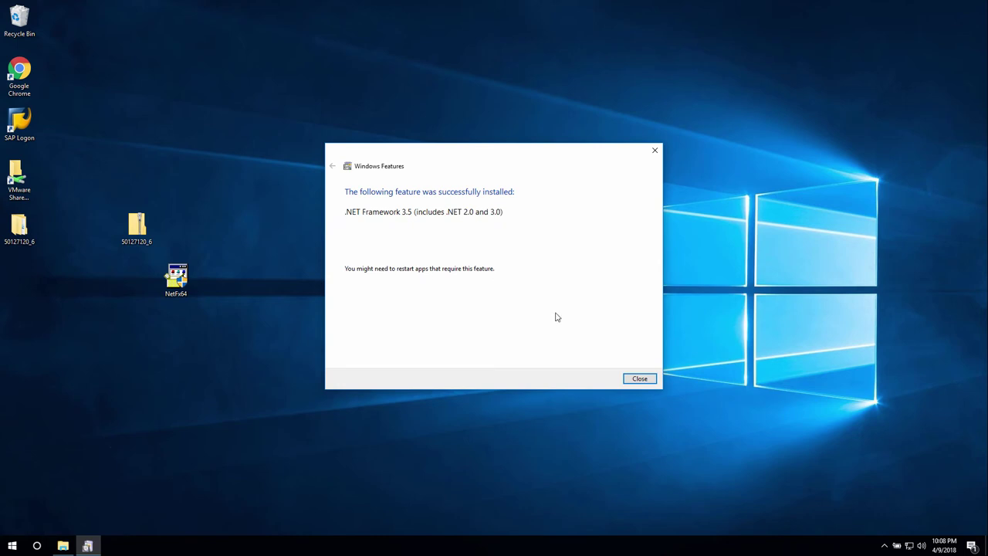
pyautogui.click(640, 380)
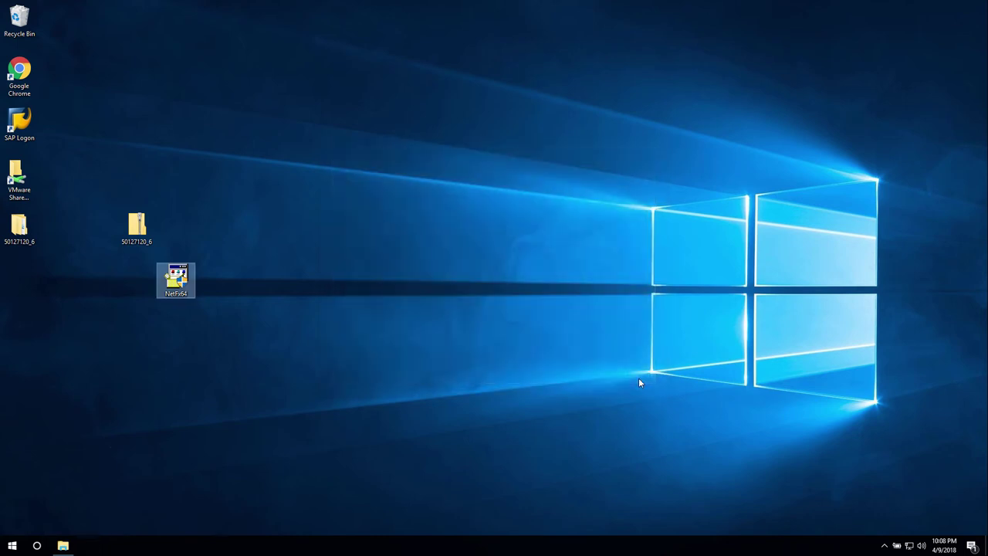
# - Browse to the 50127120_6 > presentation > PRES1 > GUI > WINDOWS > WIN32 folder
pyautogui.doubleClick(19, 226)
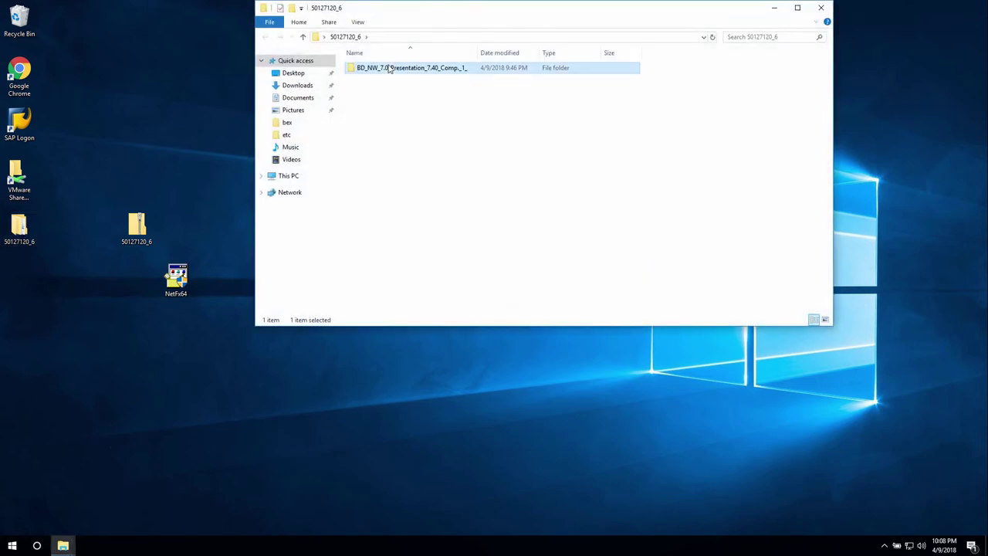
pyautogui.doubleClick(369, 69)
pyautogui.doubleClick(367, 69)
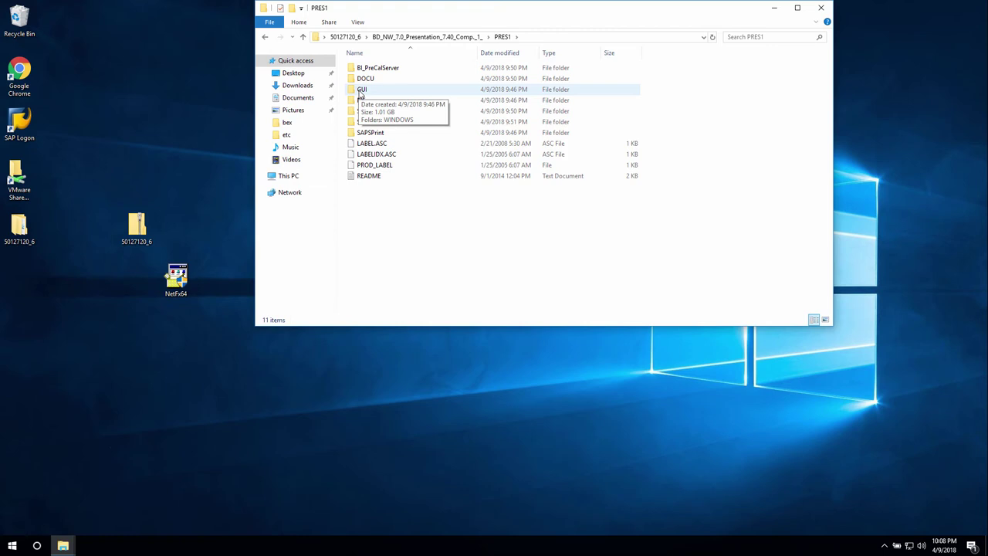
pyautogui.doubleClick(361, 90)
pyautogui.doubleClick(360, 68)
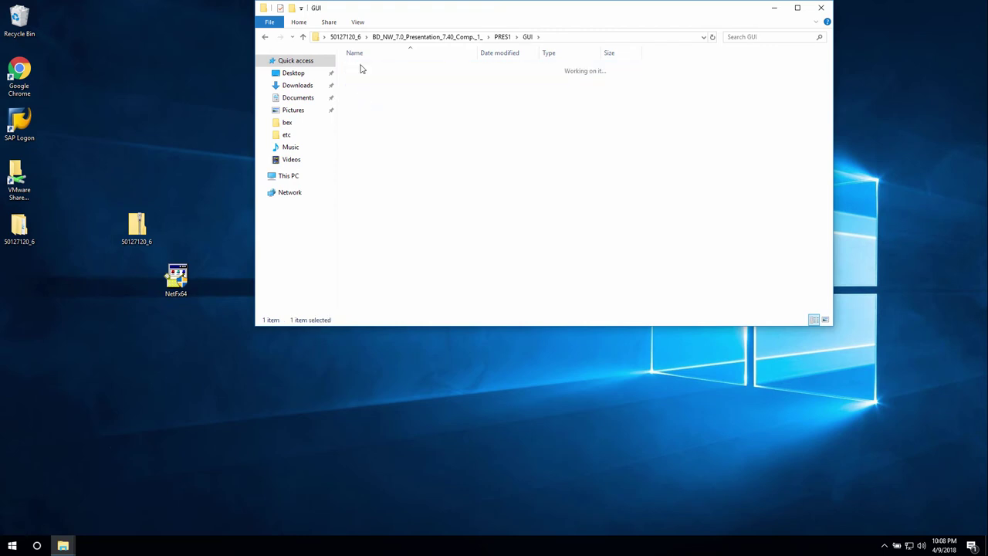
pyautogui.doubleClick(362, 68)
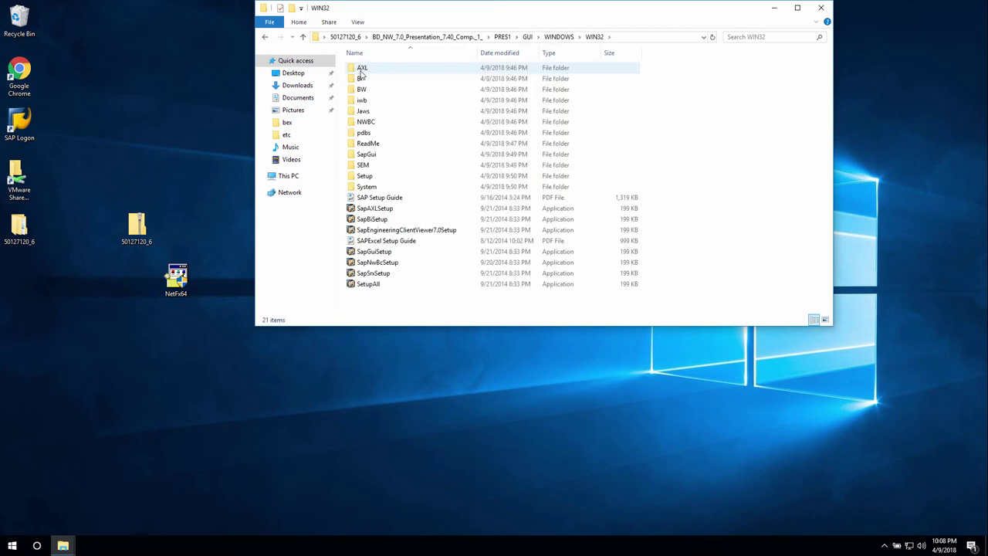
# - Run SapBiSetup as administrator and approve the permission prompt
pyautogui.rightClick(379, 223)
pyautogui.click(413, 238)
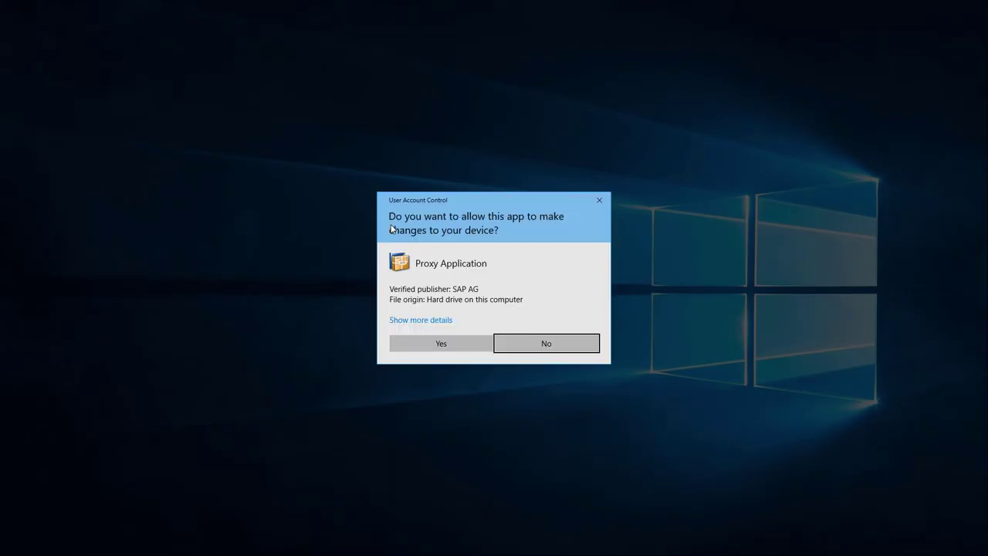
pyautogui.click(446, 343)
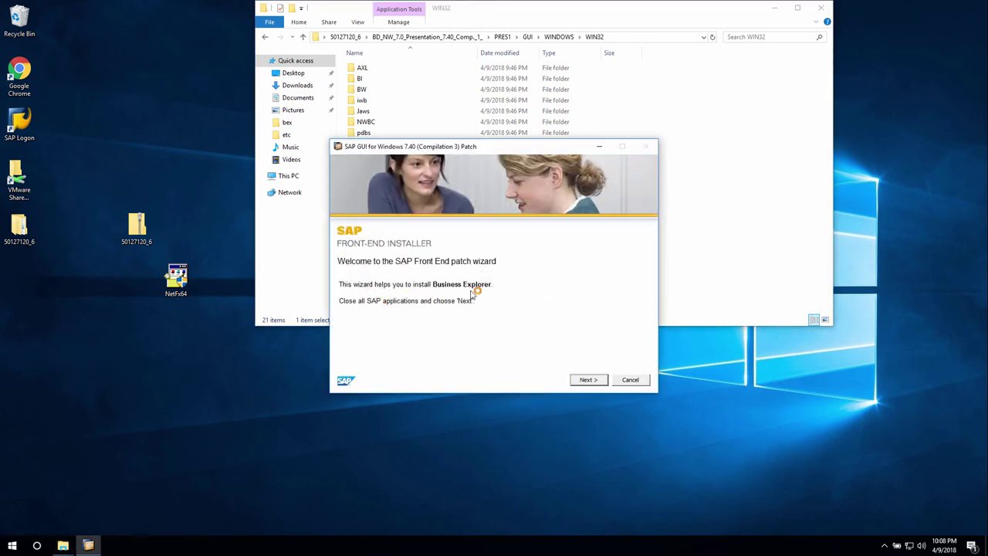
# - Install Business Explorer with the OLE DB for OLAP Provider to the default folder
pyautogui.click(599, 382)
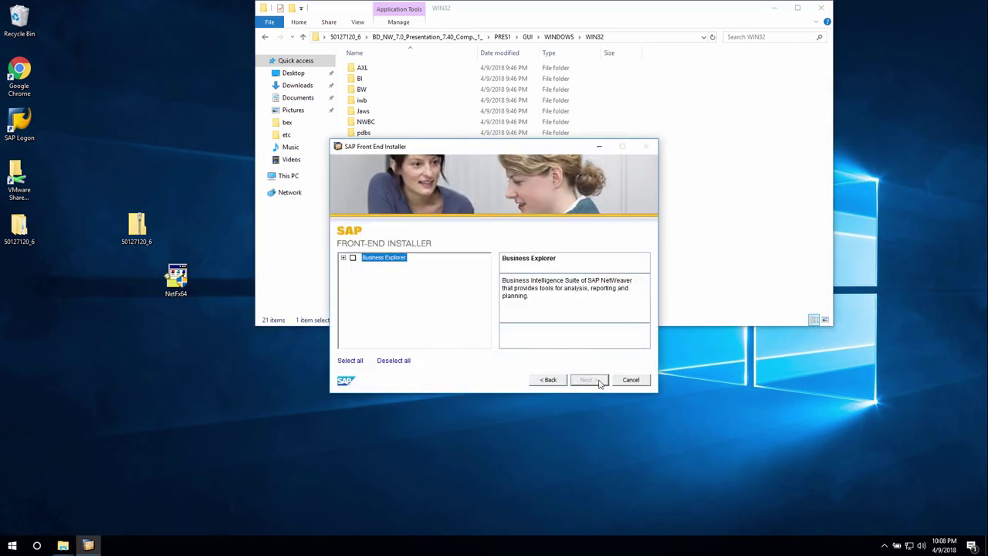
pyautogui.click(344, 258)
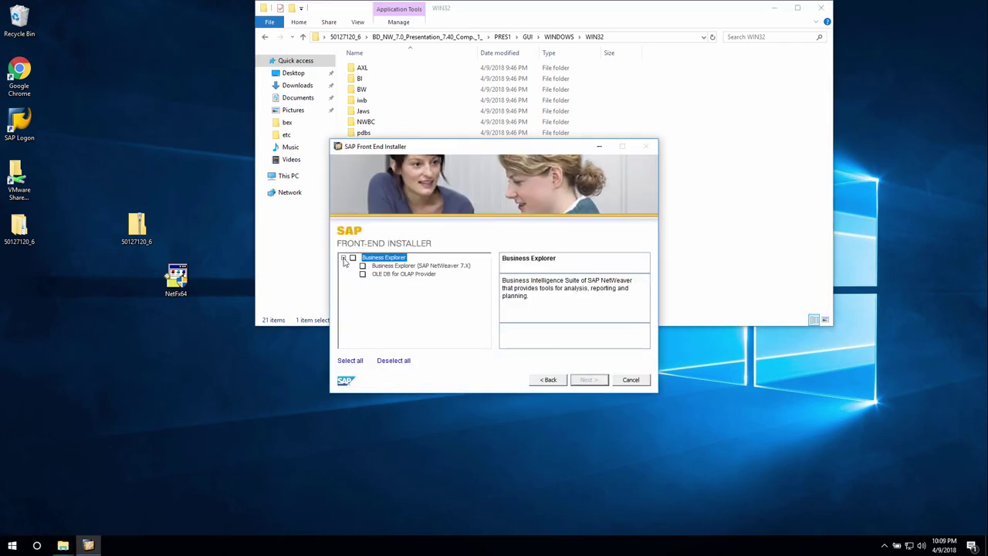
pyautogui.click(353, 258)
pyautogui.click(368, 266)
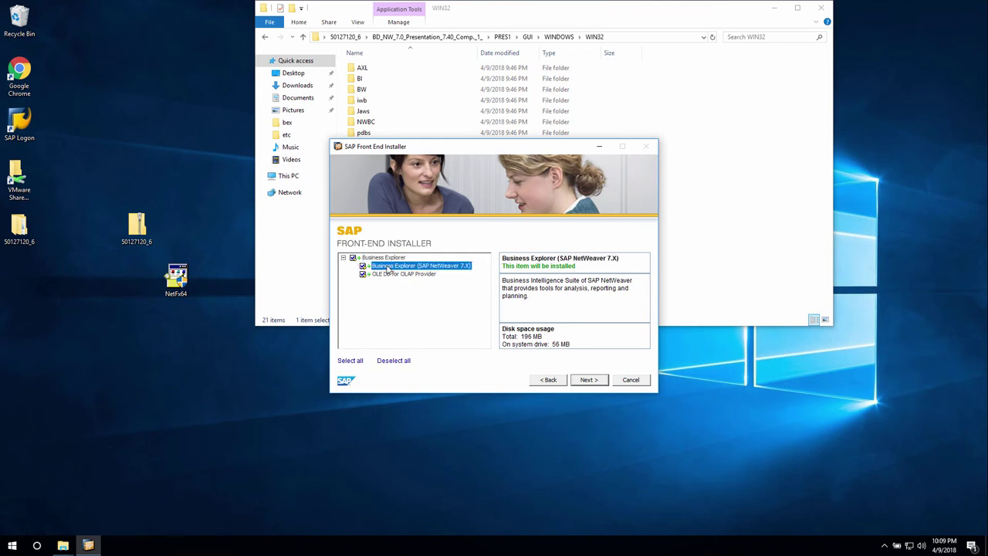
pyautogui.click(390, 274)
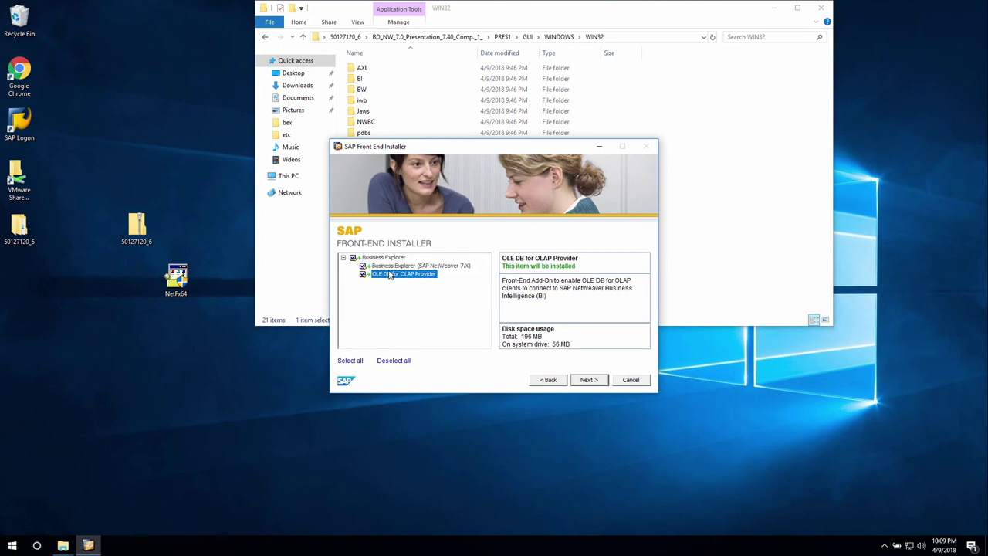
pyautogui.click(589, 380)
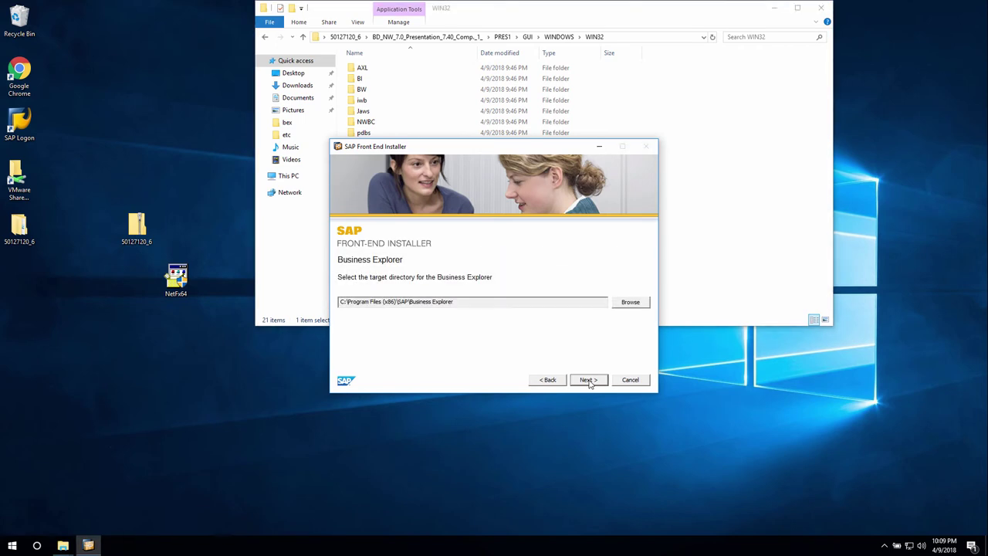
pyautogui.click(589, 380)
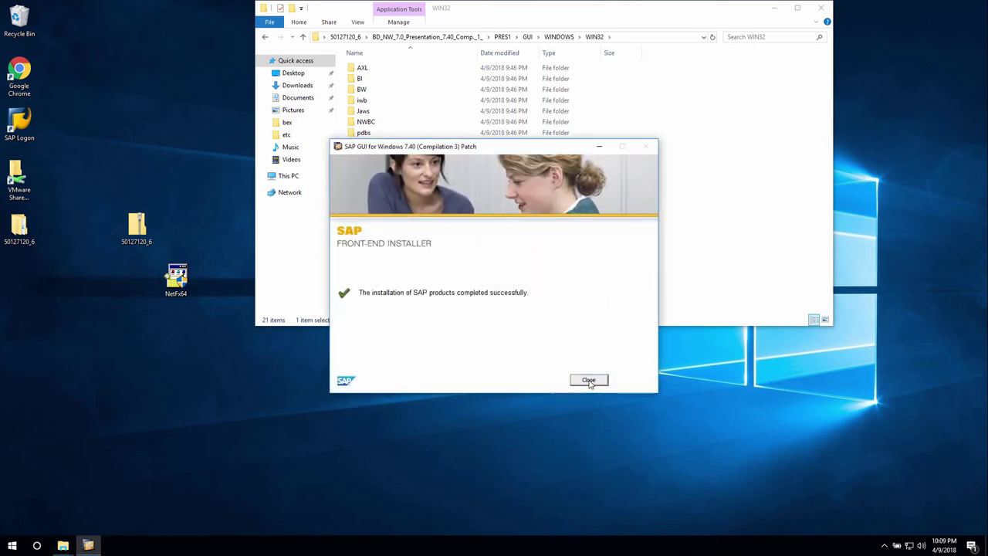
pyautogui.click(588, 380)
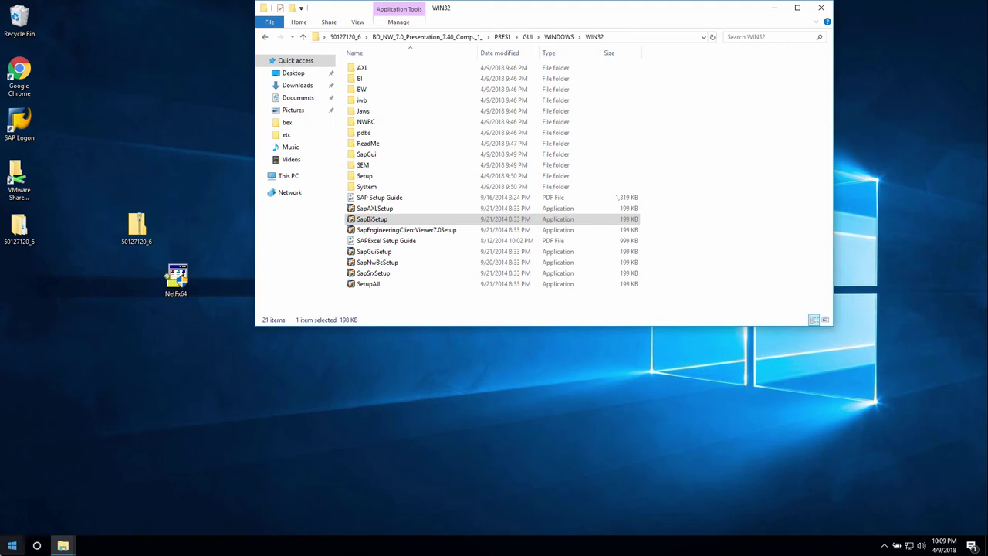
# - Dismiss the app list and close the WIN32 folder window
pyautogui.click(10, 545)
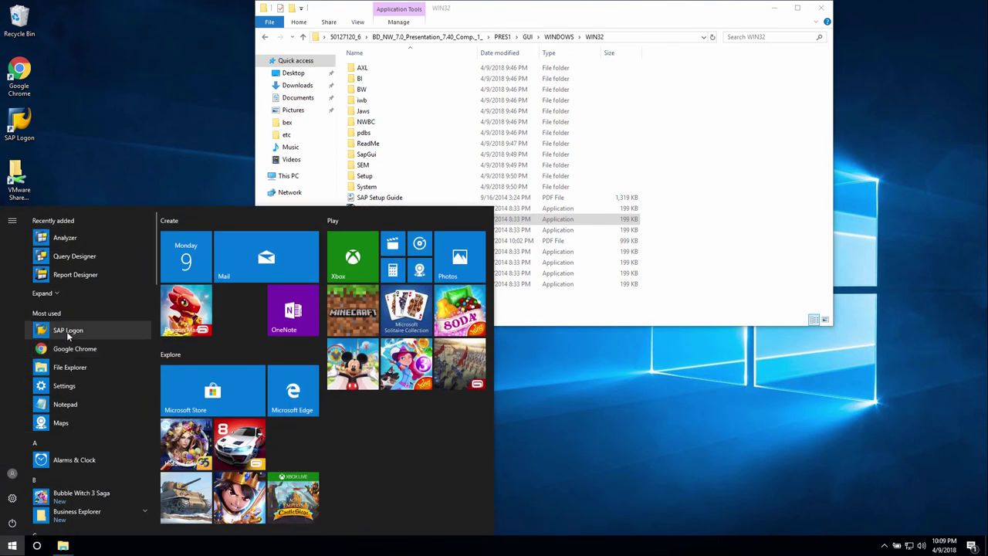
pyautogui.scroll(-2, 66, 332)
pyautogui.scroll(2, 68, 324)
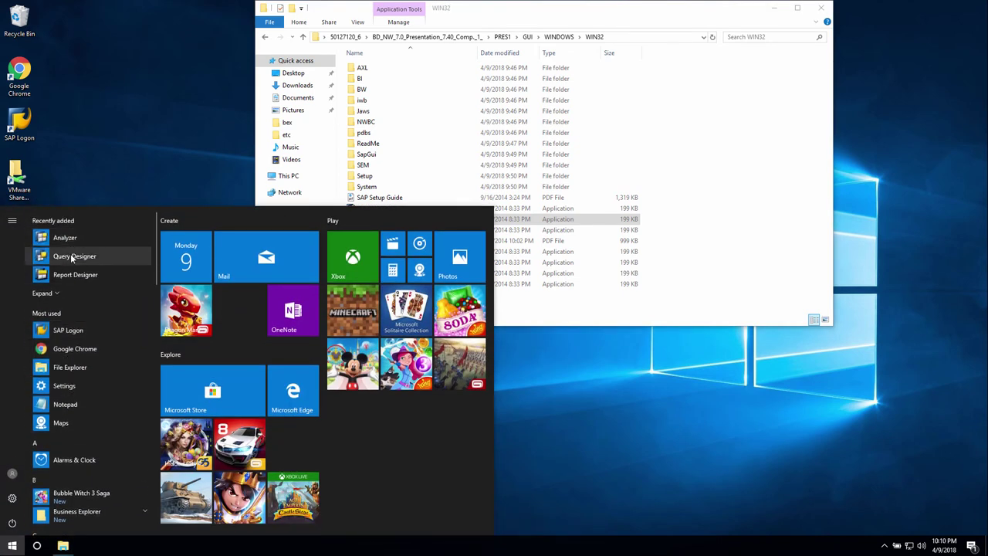
pyautogui.click(547, 434)
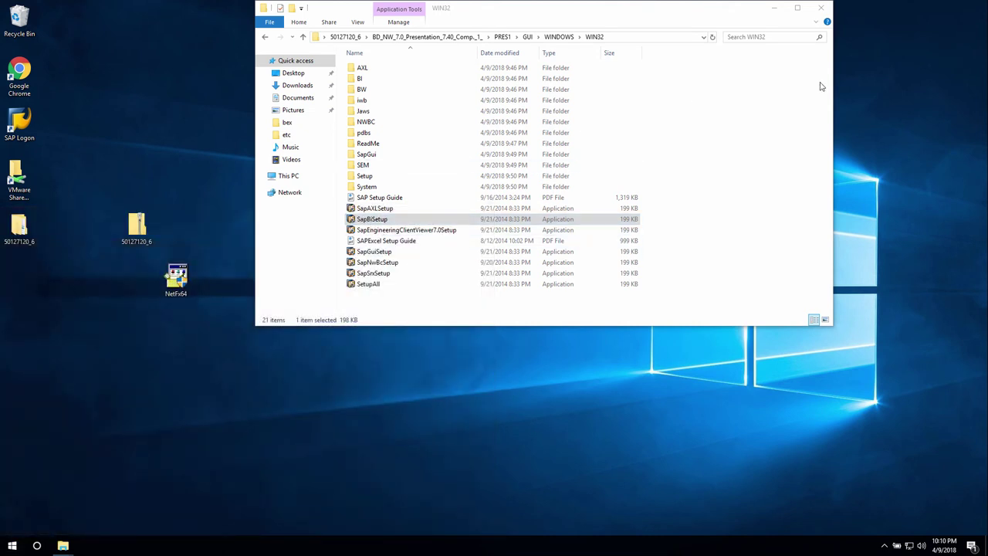
pyautogui.click(820, 9)
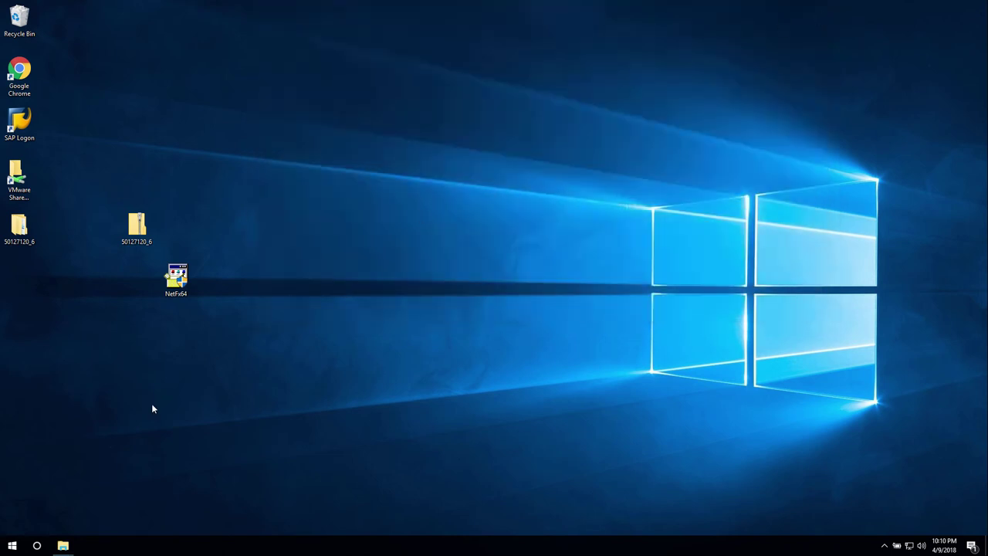
# - Launch BEx Query Designer and choose the NPL BW 7.51 system to log on to
pyautogui.click(12, 545)
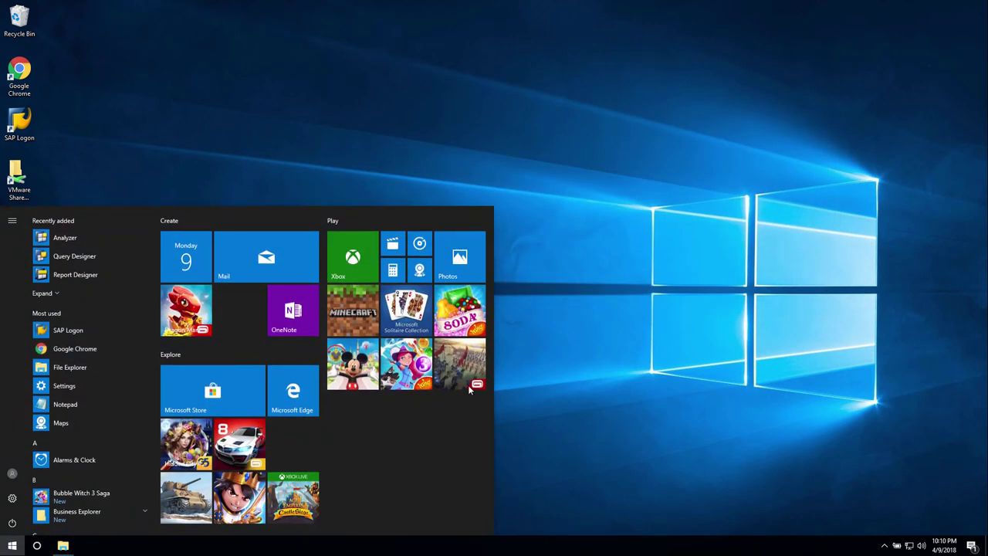
pyautogui.click(47, 262)
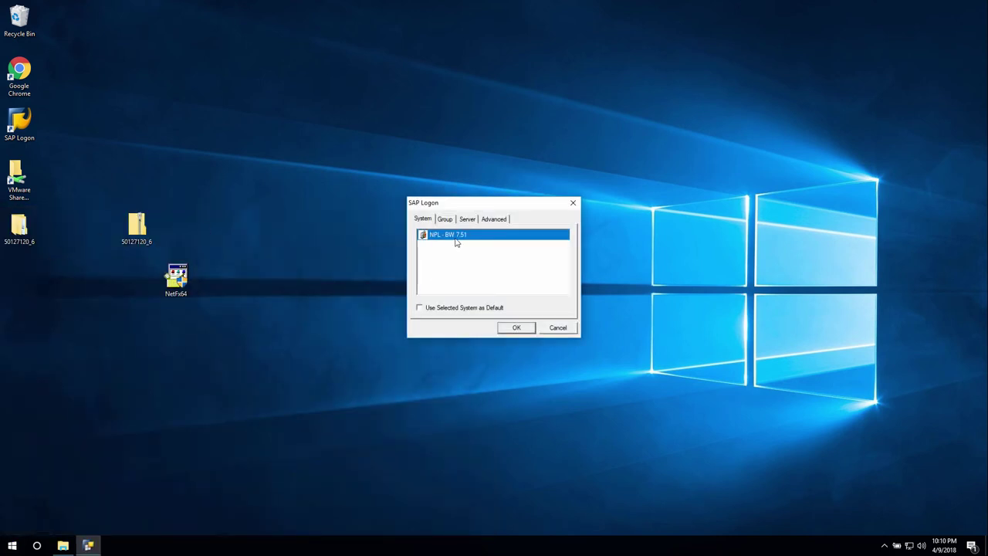
pyautogui.click(517, 328)
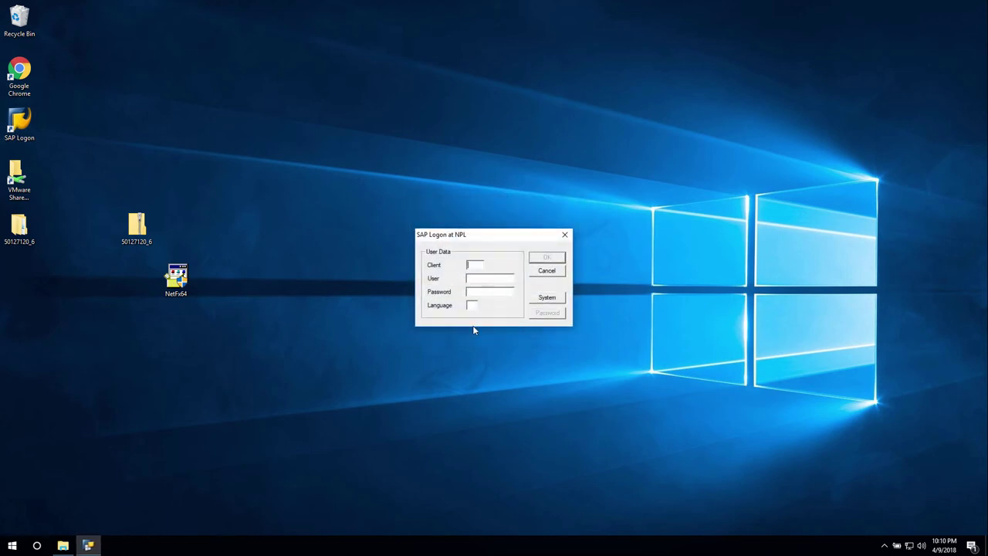
# - Start SAP Logon, enter the client, user and password, and submit the NPL login
pyautogui.doubleClick(14, 135)
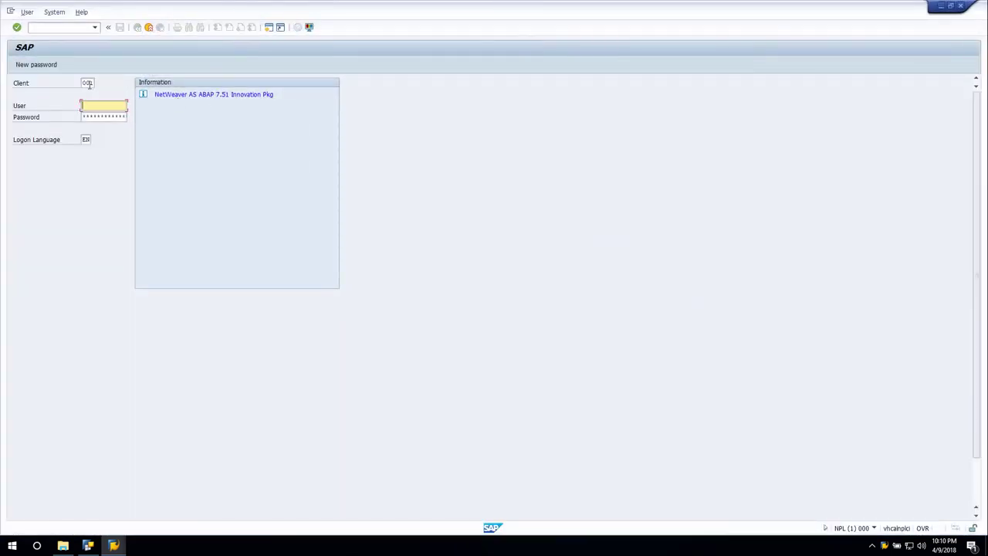
pyautogui.click(961, 7)
pyautogui.write('DEVELOPER')
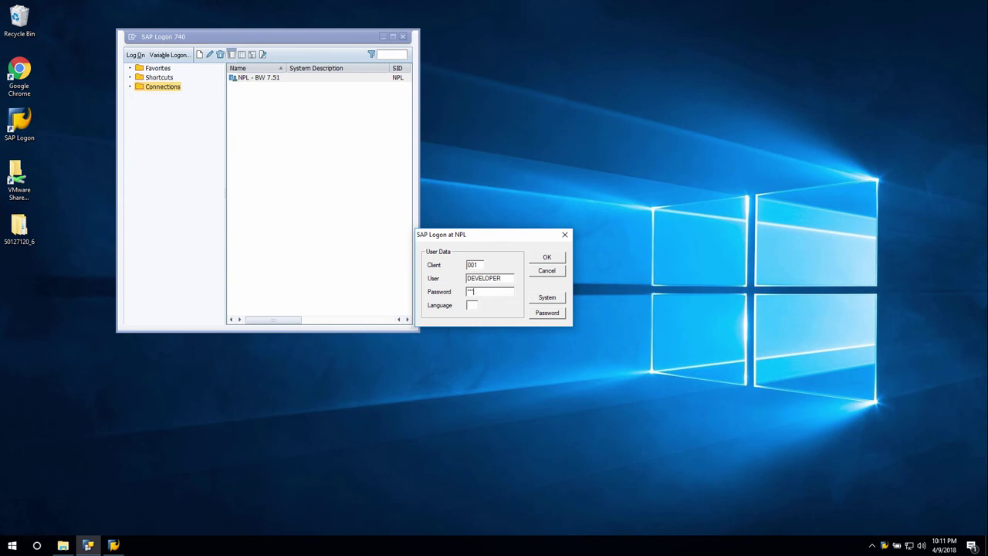
pyautogui.click(470, 305)
pyautogui.click(547, 260)
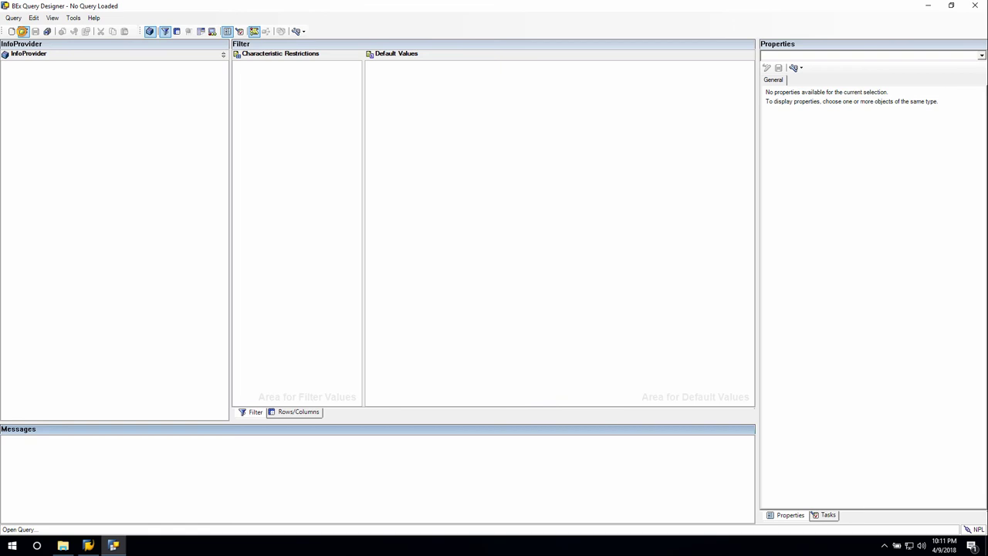
# - Open query 0D_FC_NW_C01_Q0001 from InfoAreas > NetWeaver Demo > Actual for NW Demo
pyautogui.click(23, 31)
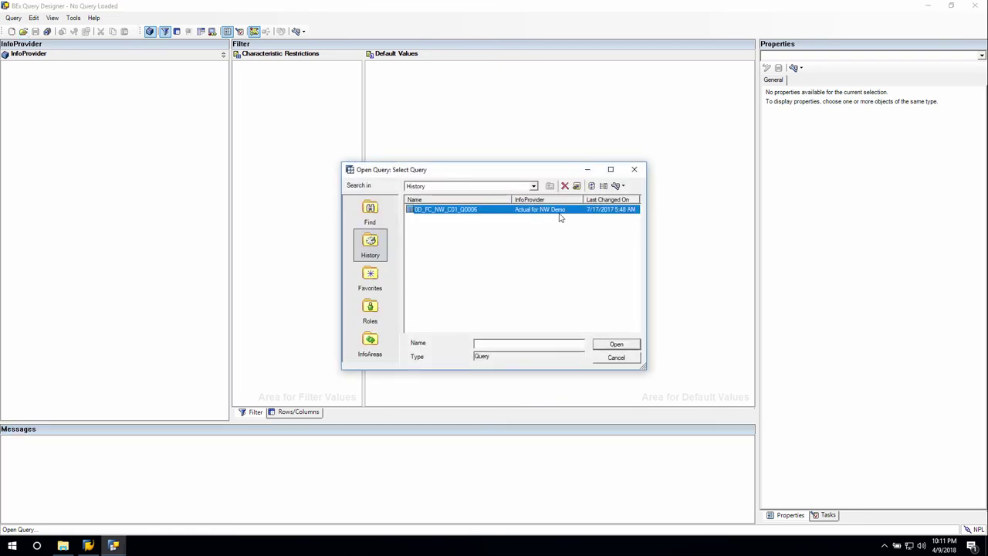
pyautogui.click(371, 344)
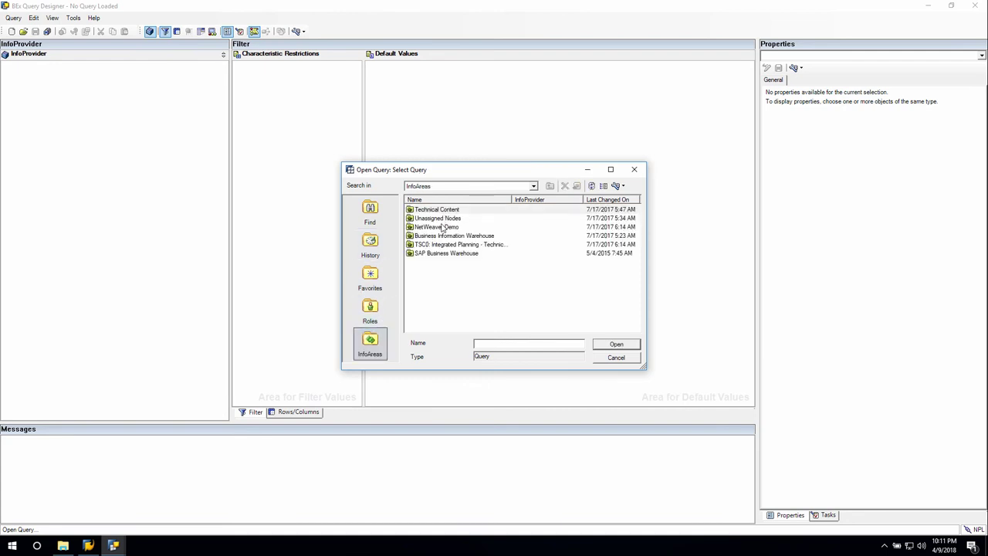
pyautogui.doubleClick(443, 227)
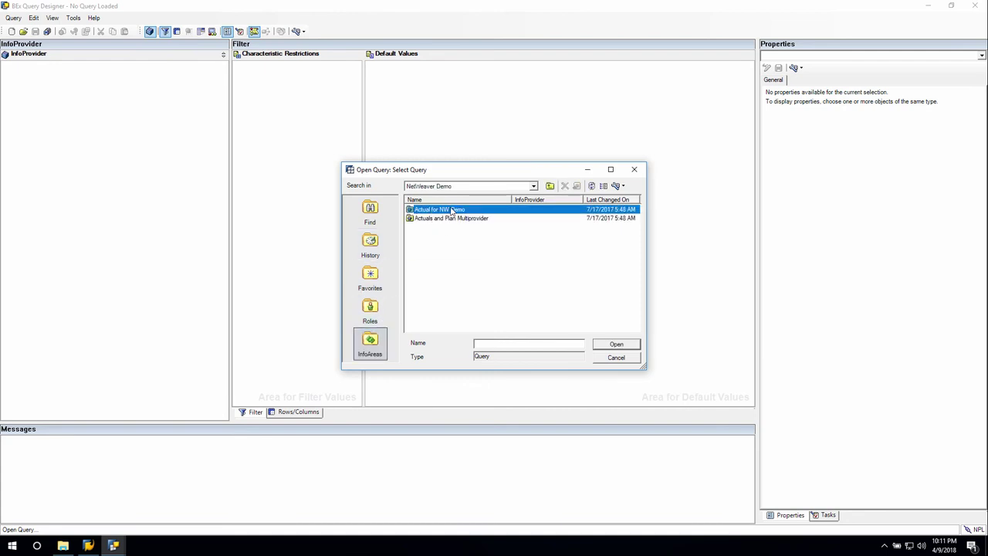
pyautogui.doubleClick(452, 210)
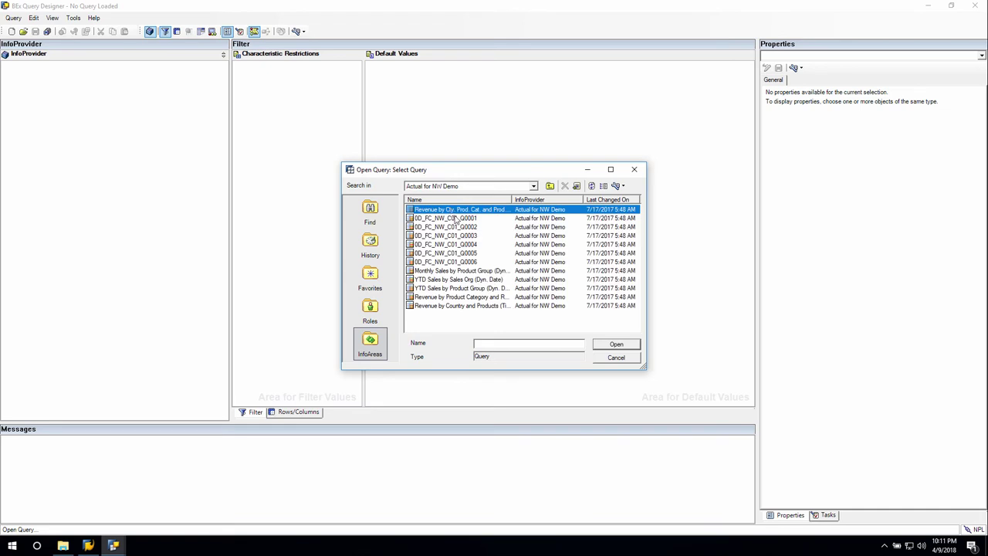
pyautogui.click(455, 219)
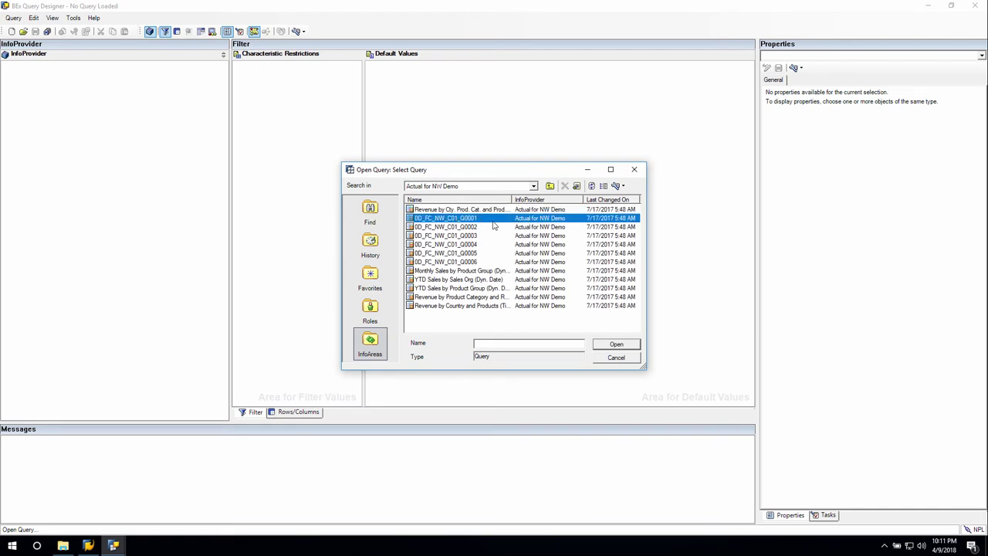
pyautogui.click(619, 343)
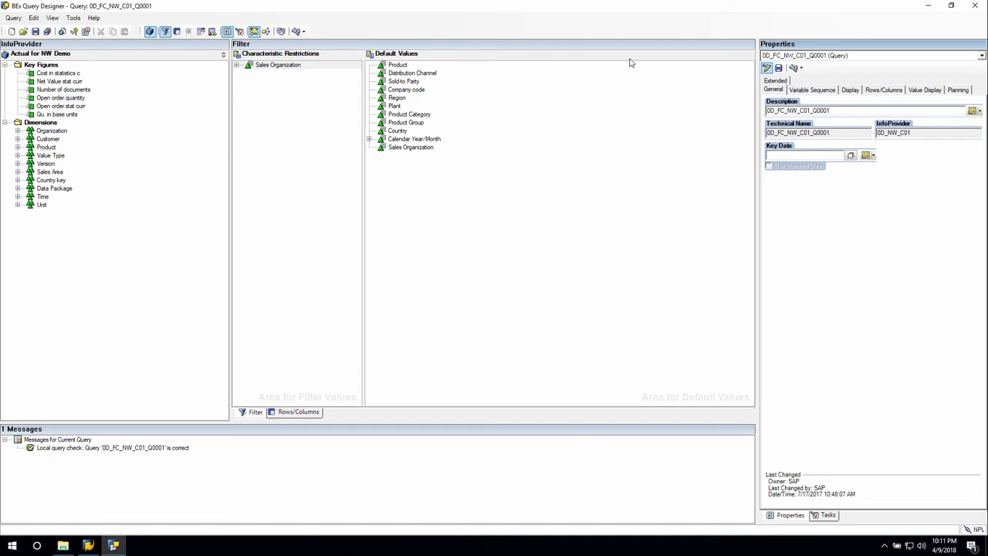
# - Tick By OLE DB for OLAP in the query's Extended properties, save, and exit
pyautogui.click(776, 82)
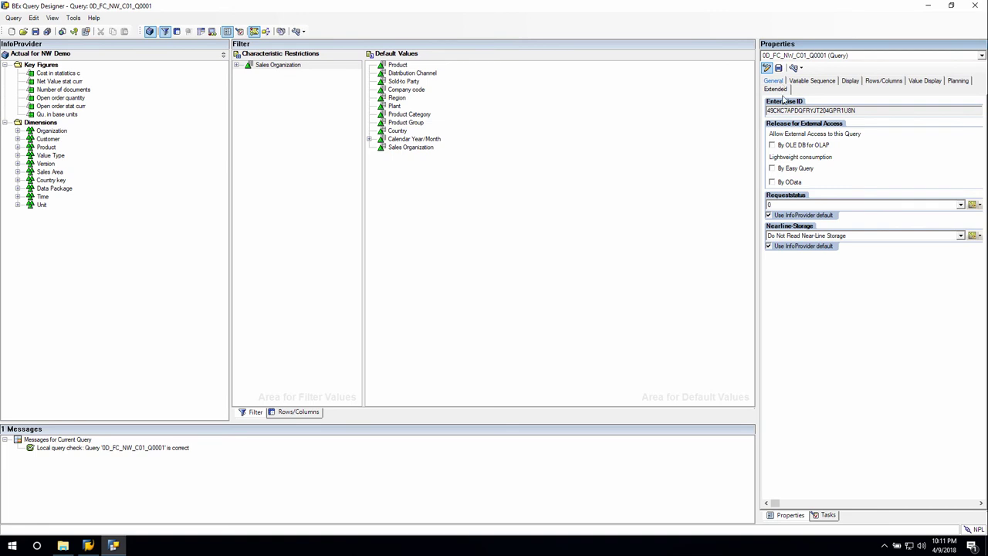
pyautogui.click(806, 149)
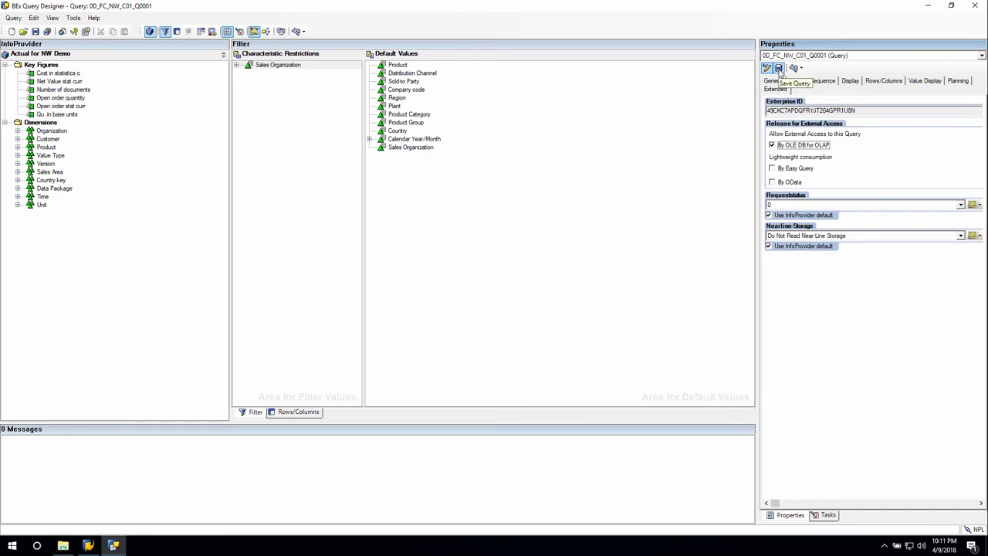
pyautogui.click(779, 69)
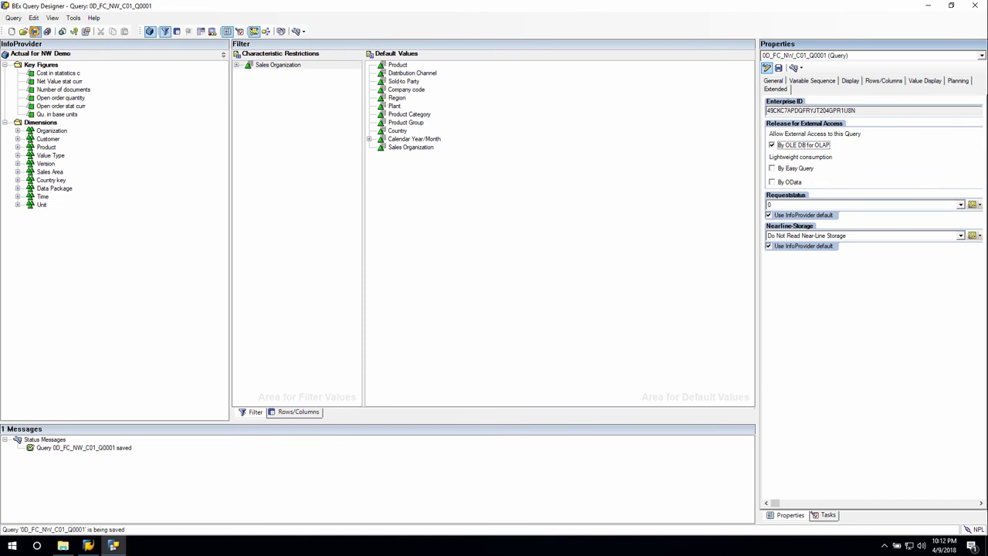
pyautogui.click(13, 18)
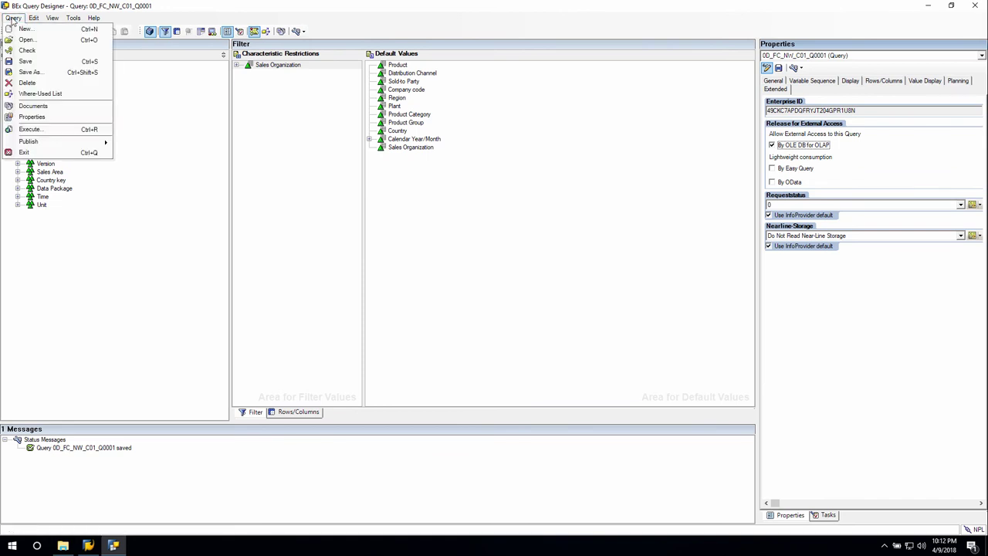
pyautogui.click(24, 153)
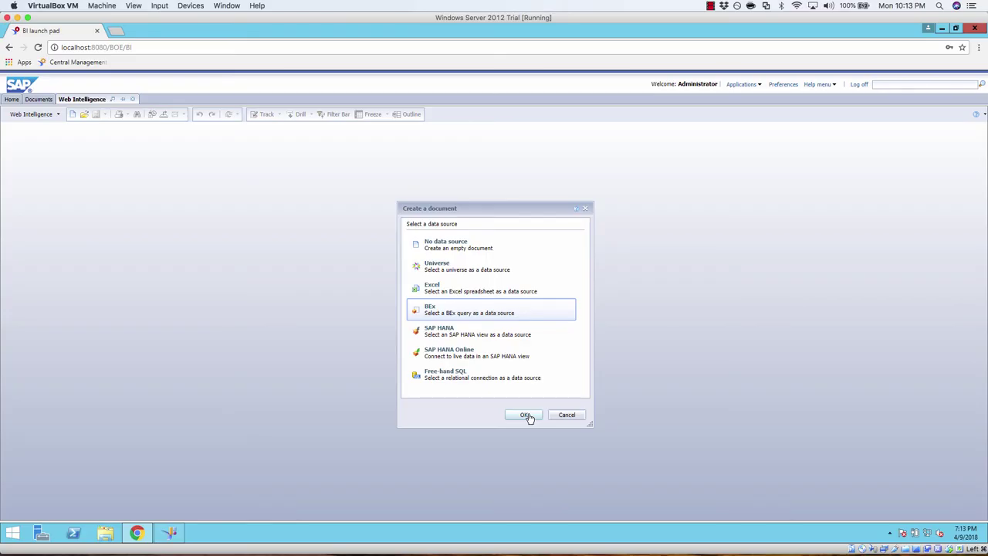
# - Base a new document on query 0D_FC_NW_C01_Q0001 via BW Server > InfoArea > NetWeaver Demo > Actual for NW Demo
pyautogui.click(526, 415)
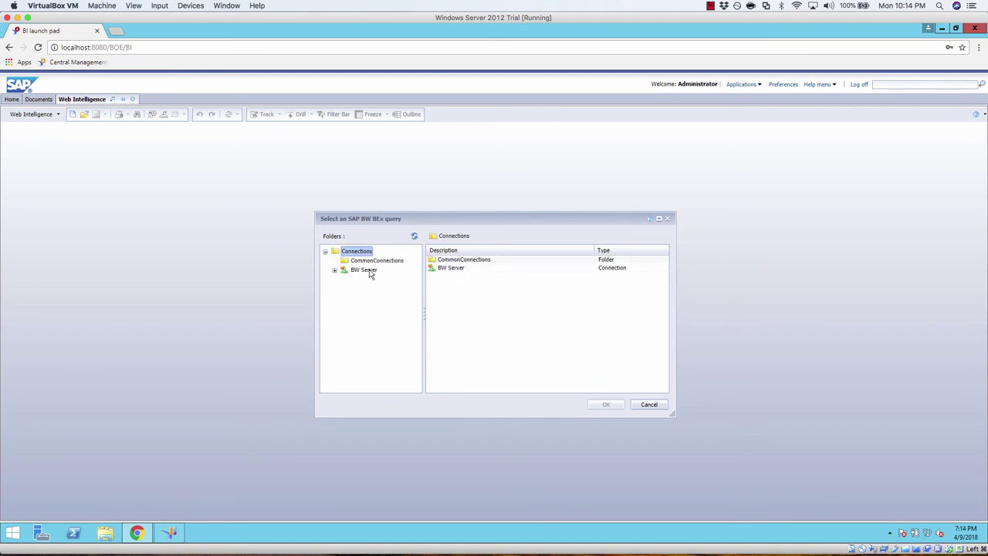
pyautogui.doubleClick(462, 270)
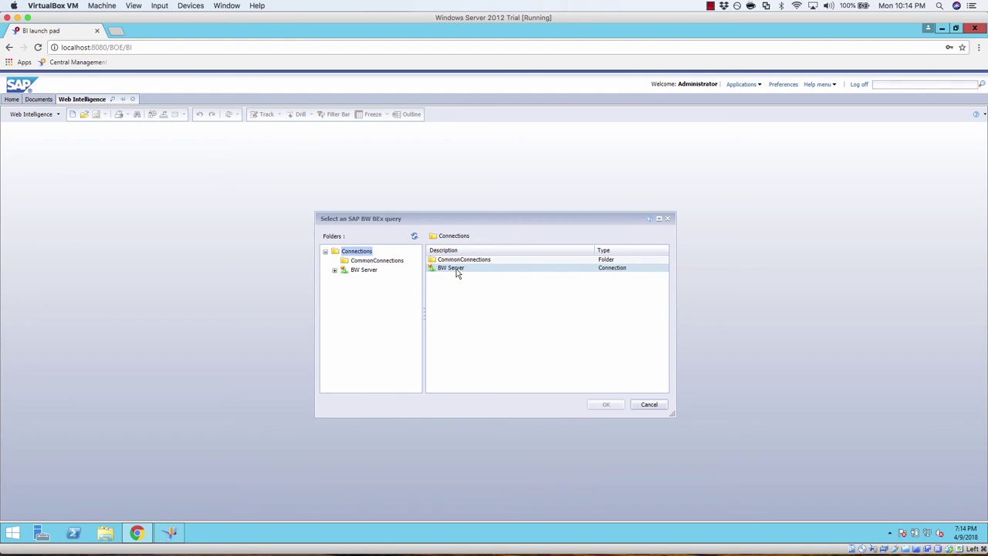
pyautogui.doubleClick(456, 270)
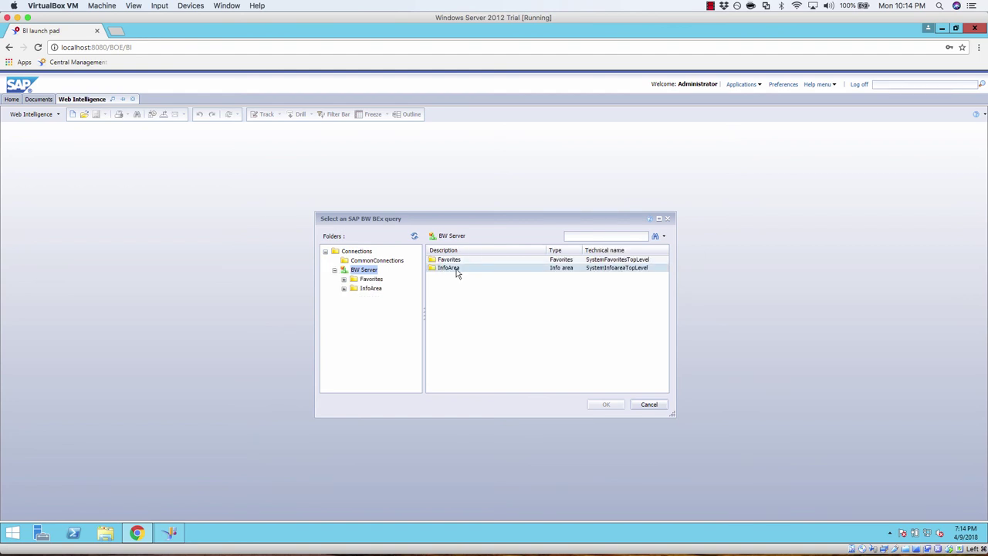
pyautogui.click(457, 271)
pyautogui.doubleClick(456, 270)
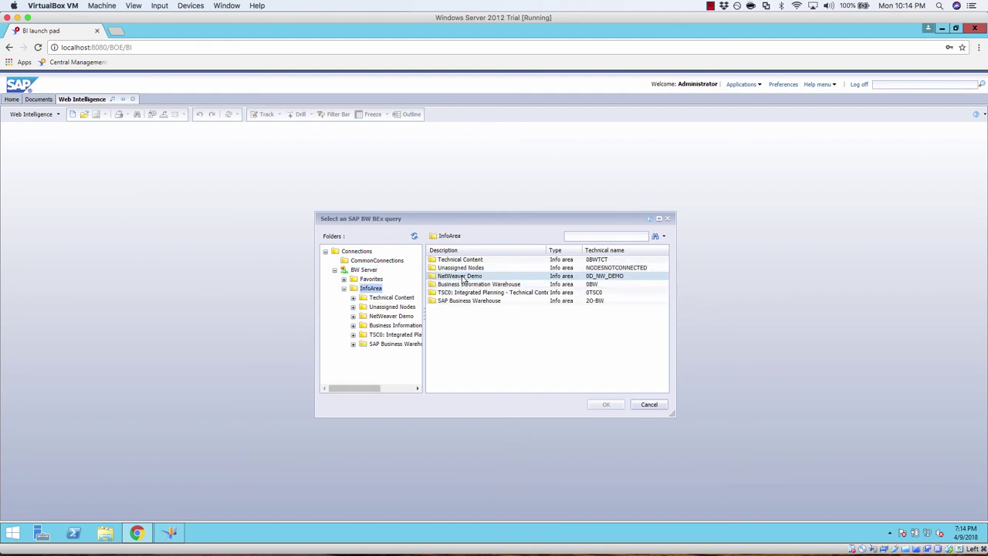
pyautogui.click(461, 276)
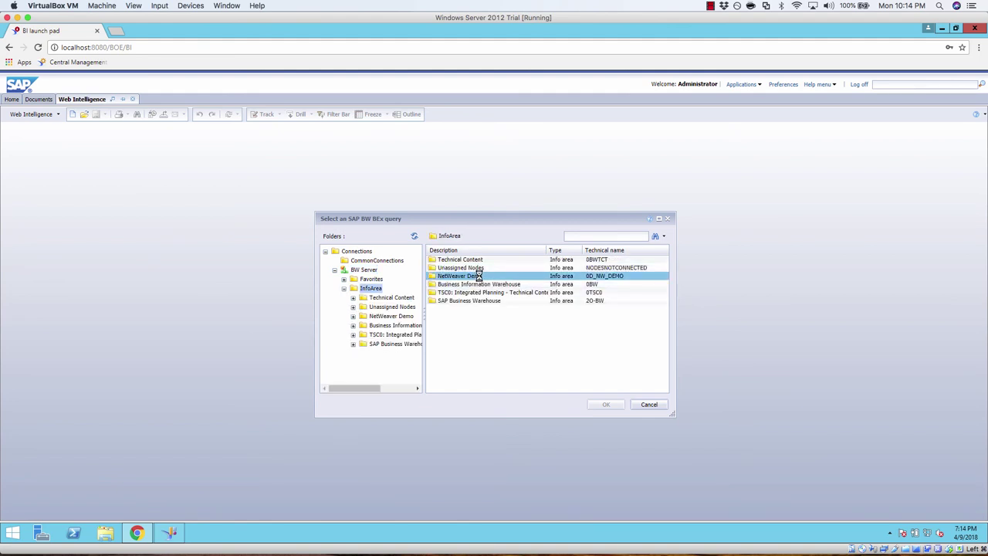
pyautogui.doubleClick(479, 277)
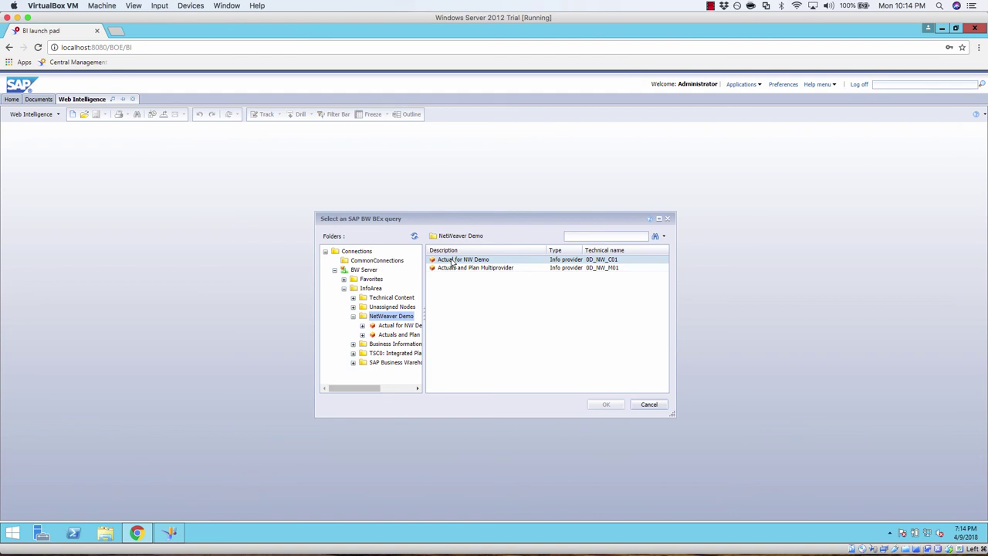
pyautogui.doubleClick(453, 264)
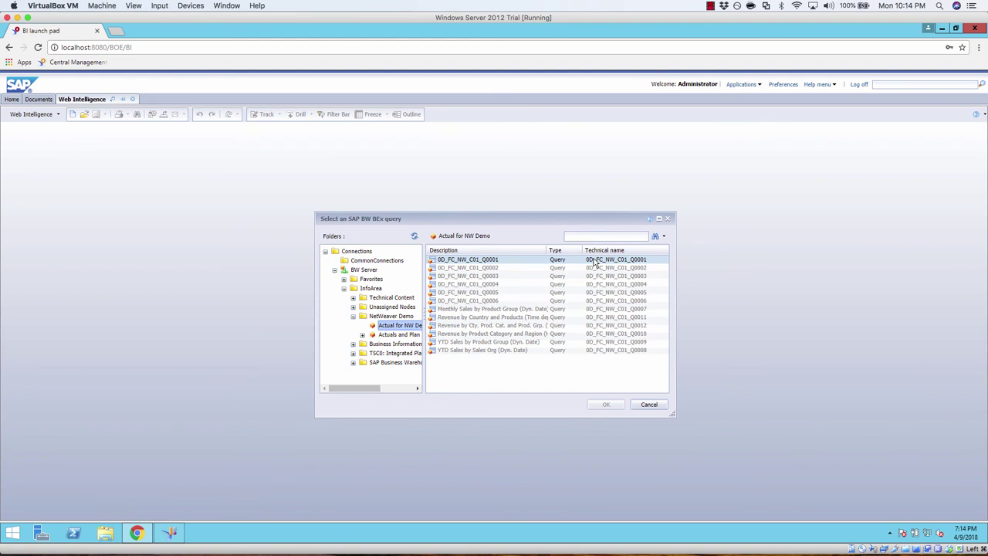
pyautogui.doubleClick(501, 262)
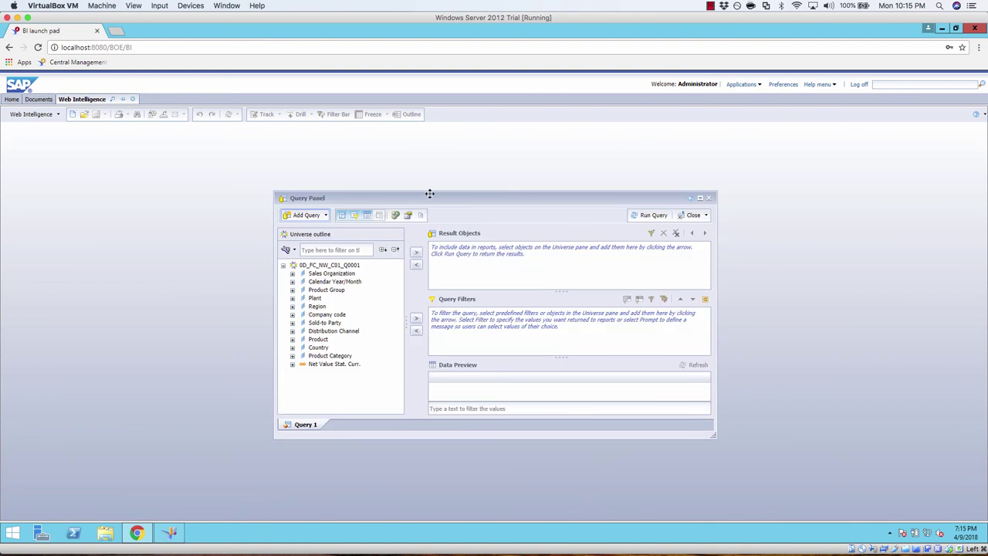
# - Run the query with Sales Organization and Net Value Stat. Curr. as result objects
pyautogui.click(700, 200)
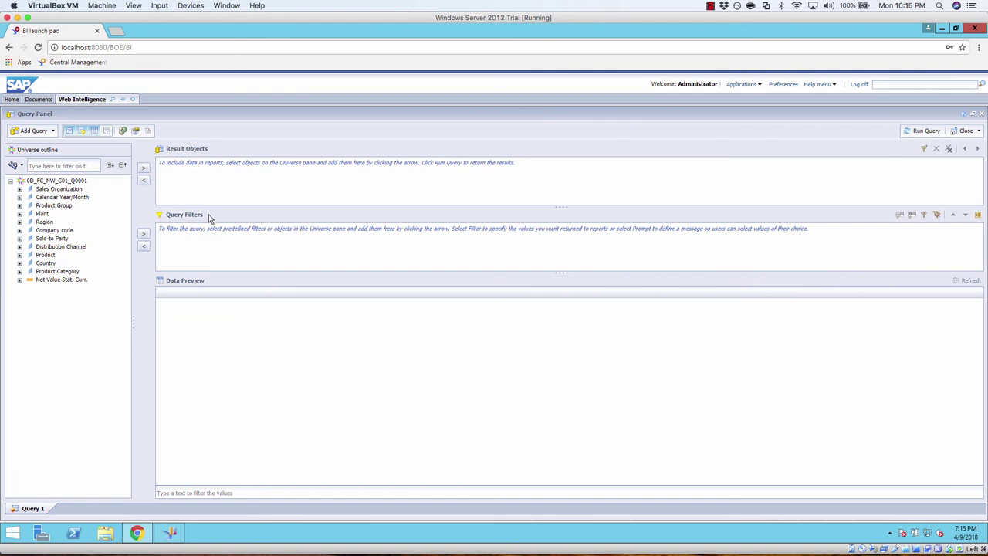
pyautogui.moveTo(206, 188); pyautogui.dragTo(207, 186)
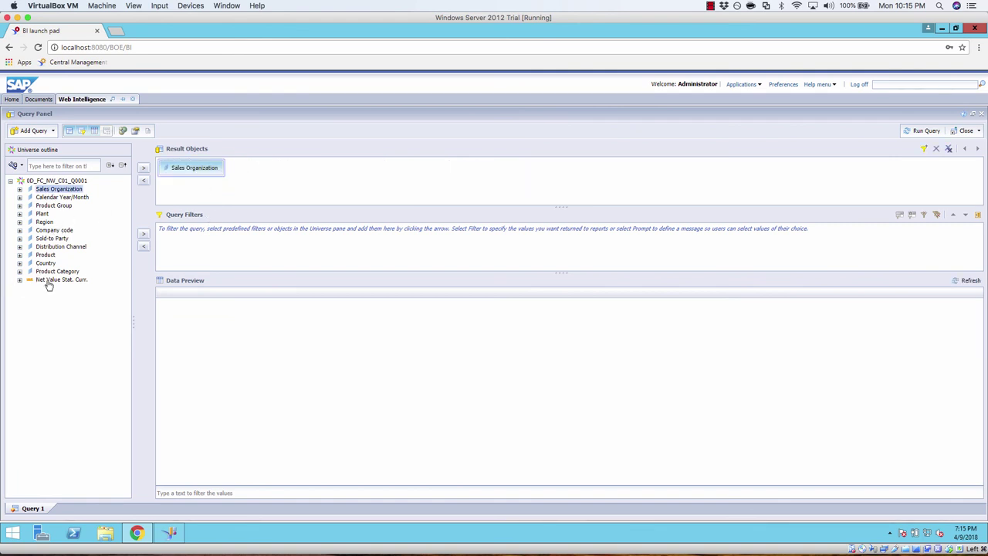
pyautogui.moveTo(48, 283); pyautogui.dragTo(261, 179)
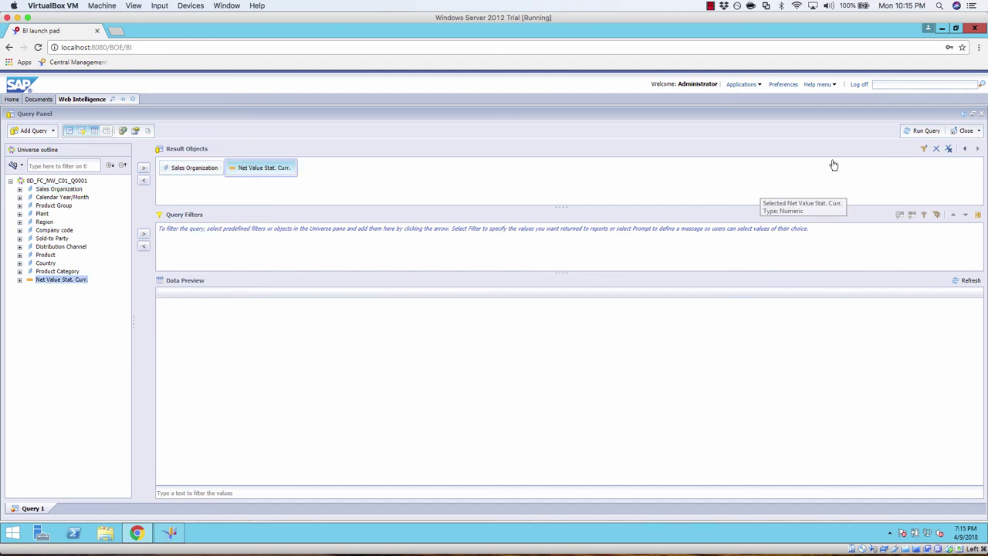
pyautogui.click(923, 131)
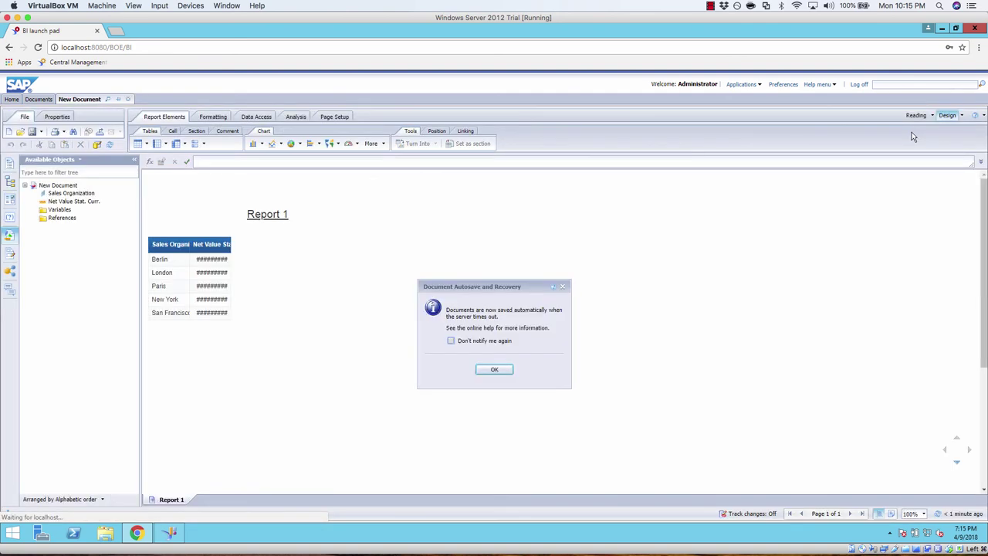
# - Dismiss the autosave notice and autofit both table columns, showing values like Berlin 1,041,754,178
pyautogui.click(497, 369)
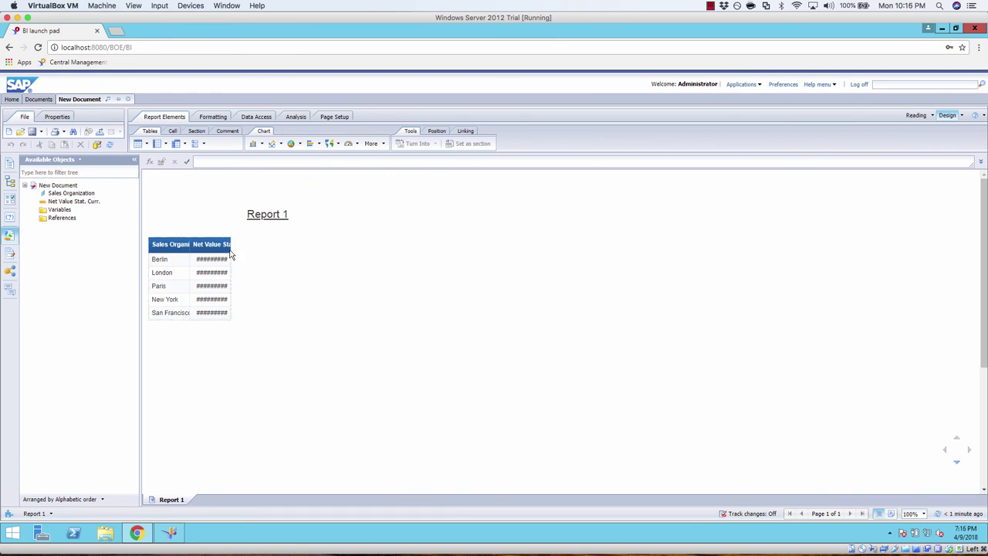
pyautogui.doubleClick(189, 246)
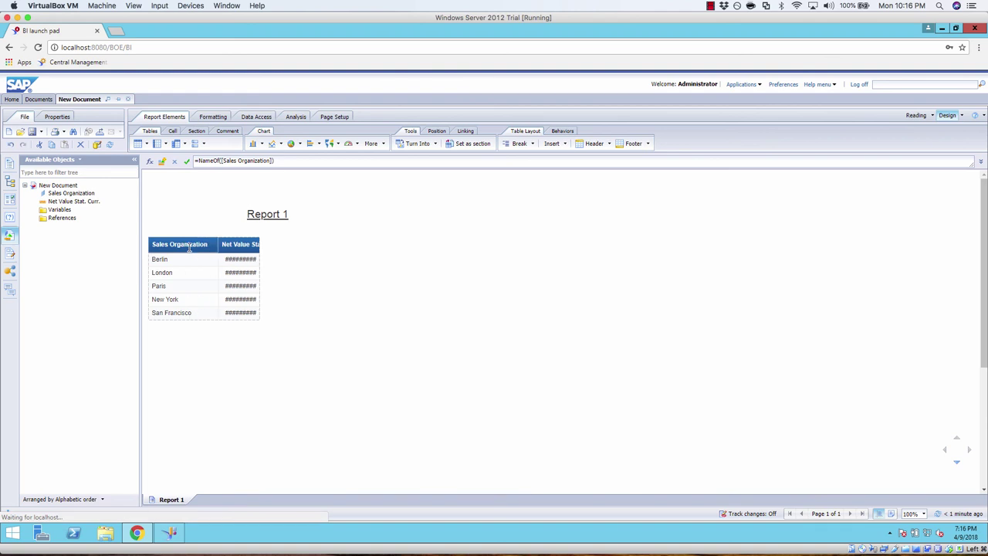
pyautogui.doubleClick(258, 244)
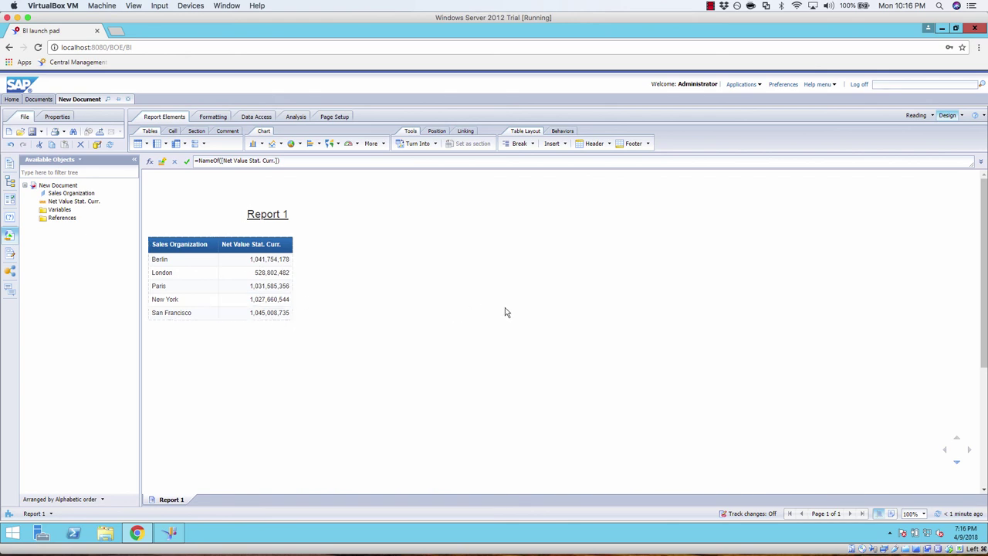
pyautogui.click(711, 6)
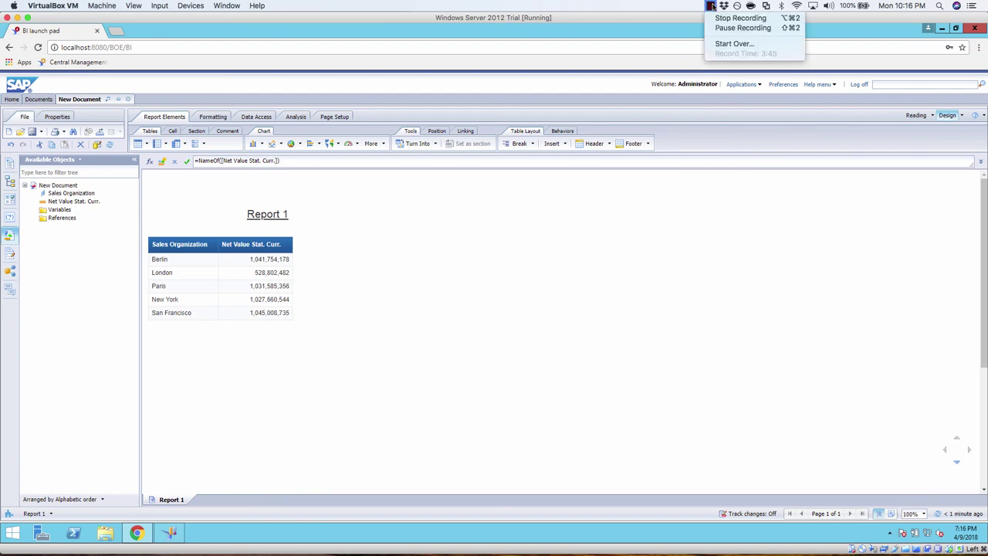